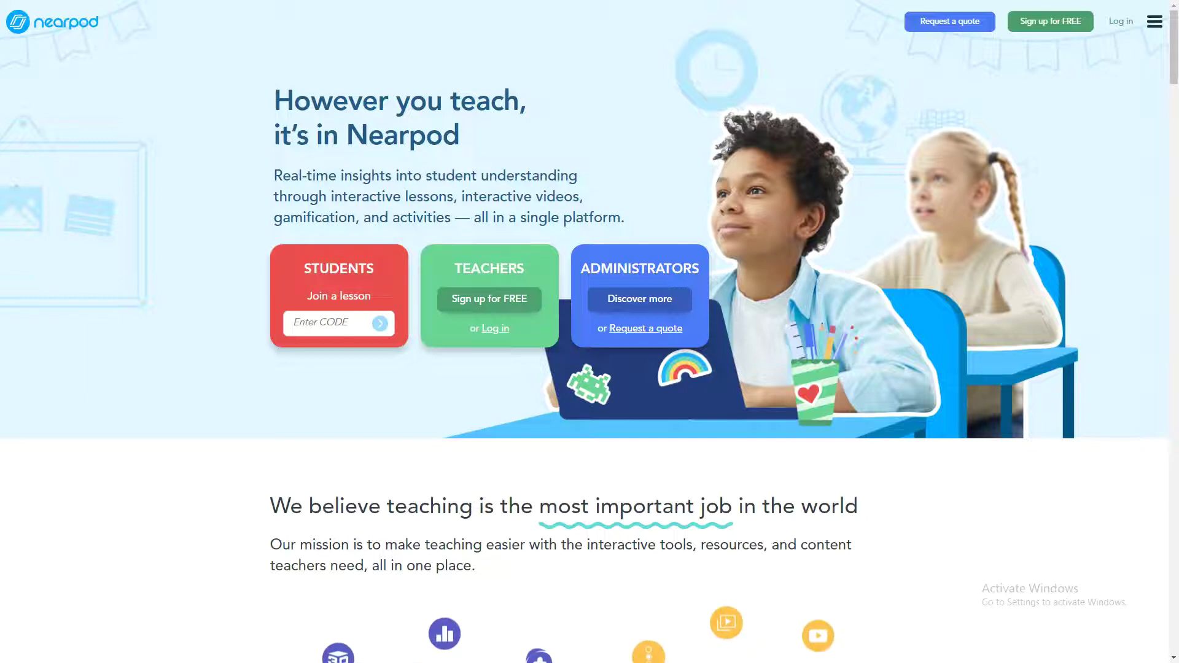
Step: Start the free teacher sign-up from the Teachers card on the Nearpod homepage
left_click(491, 307)
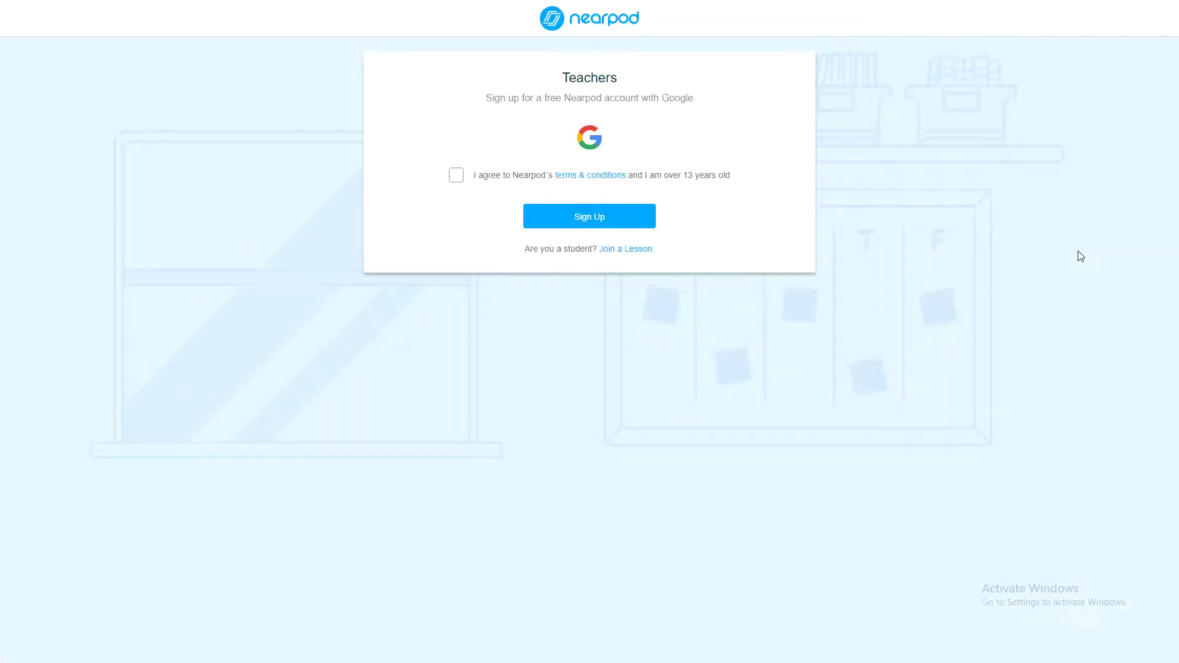
Step: Accept the terms and age statement and submit the teacher account sign-up
left_click(461, 179)
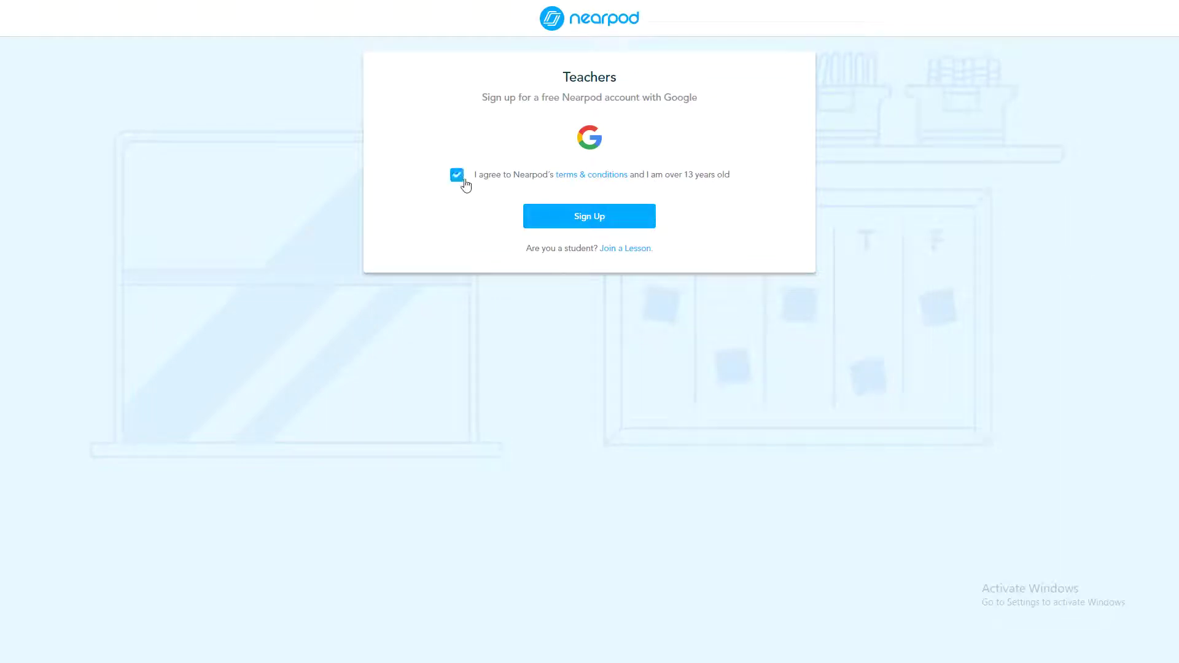
left_click(596, 221)
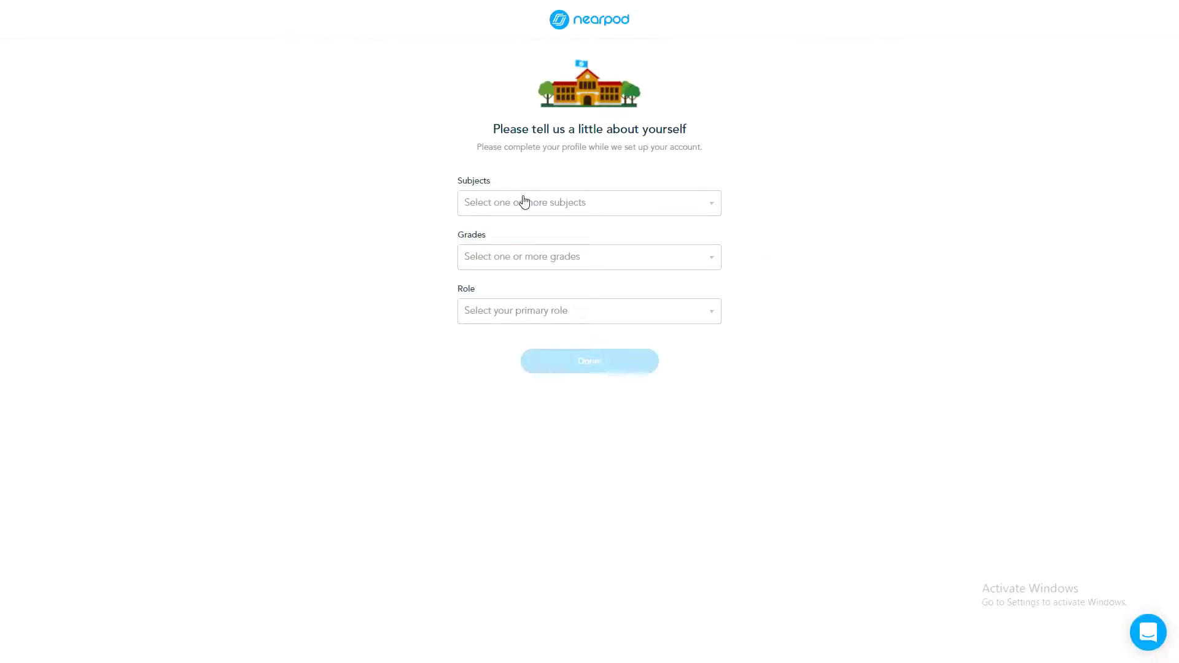
Step: Choose Science as the profile subject
left_click(524, 202)
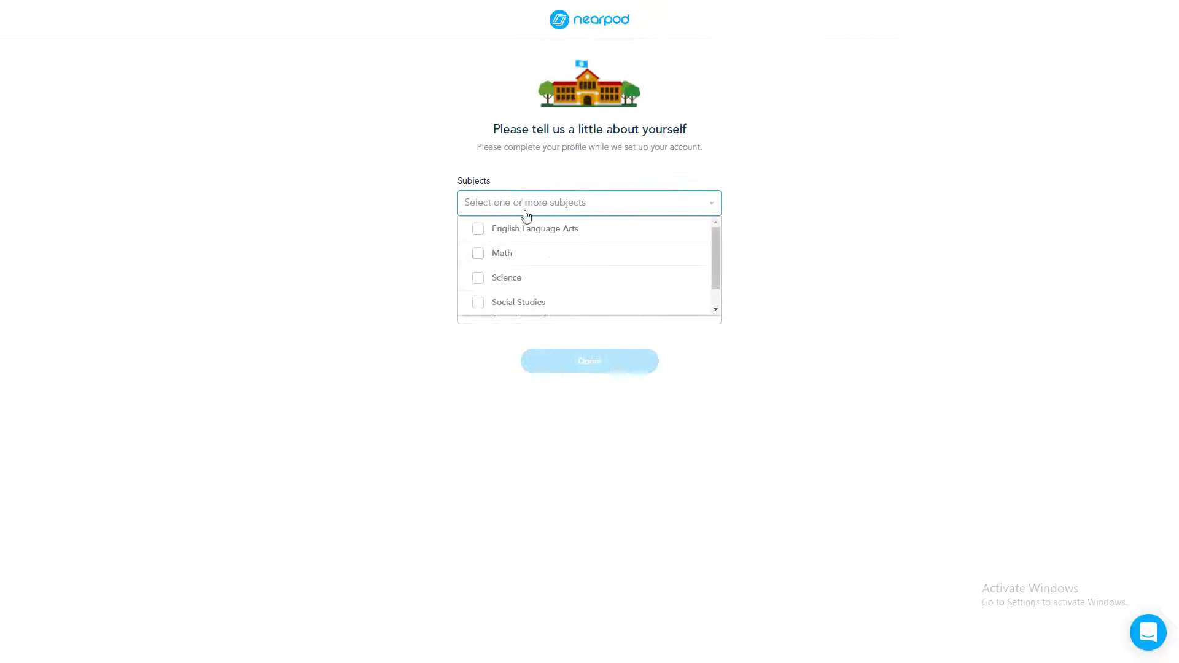
left_click(526, 280)
scroll(671, 269, "down", 1)
scroll(661, 282, "up", 1)
left_click(739, 279)
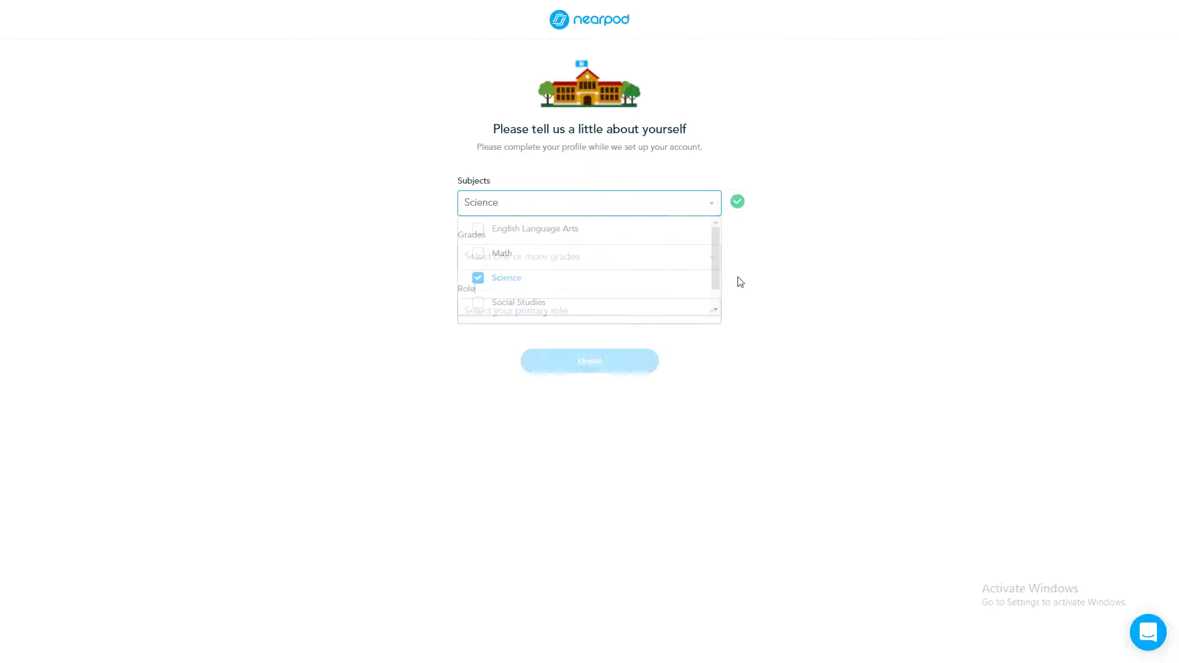
Step: Select grades 10th, 11th and 12th, set the role to Teacher, and finish the profile
left_click(666, 268)
scroll(614, 319, "down", 5)
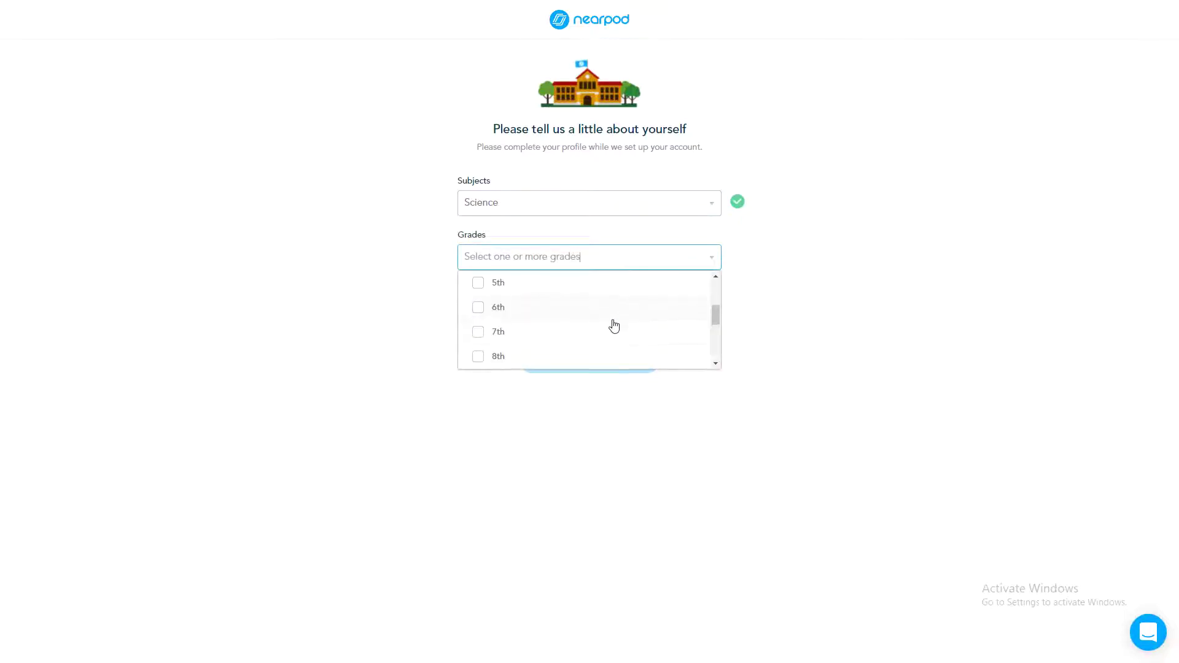
scroll(500, 304, "up", 2)
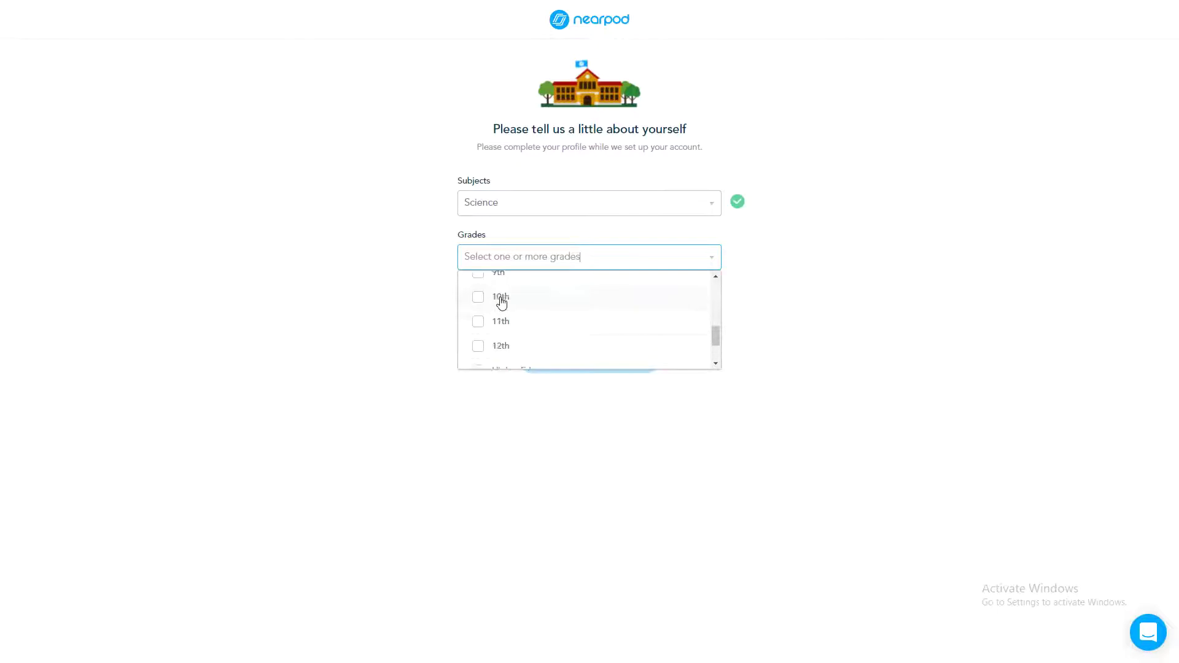
left_click(478, 295)
left_click(478, 319)
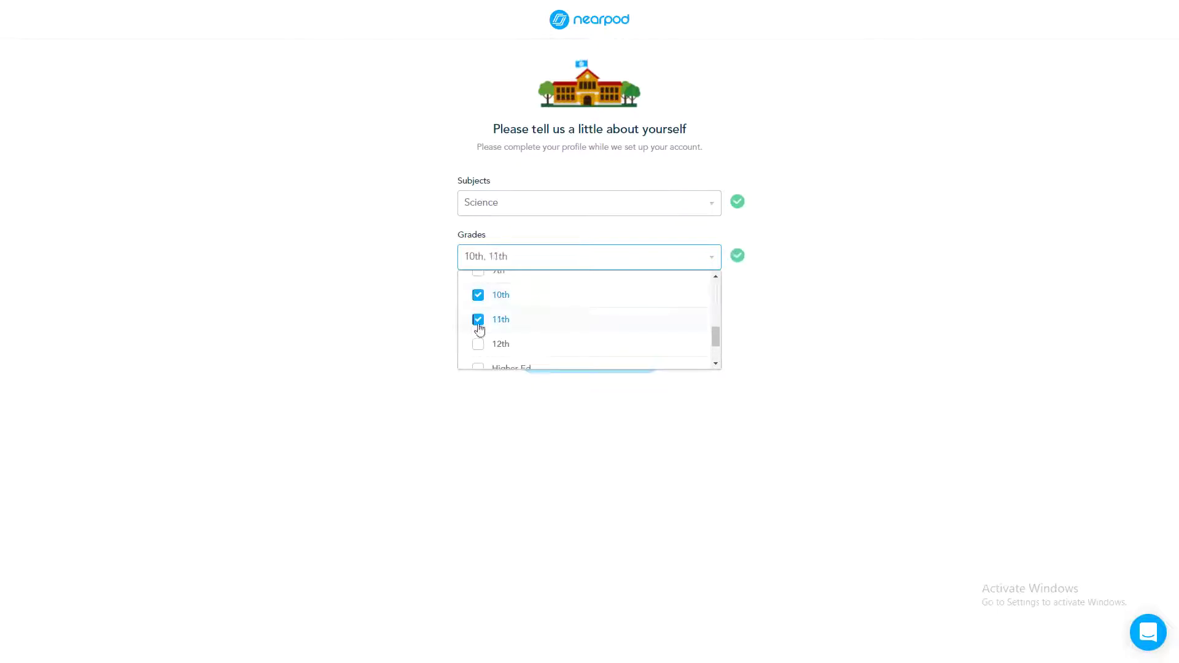
left_click(478, 344)
left_click(744, 319)
left_click(609, 310)
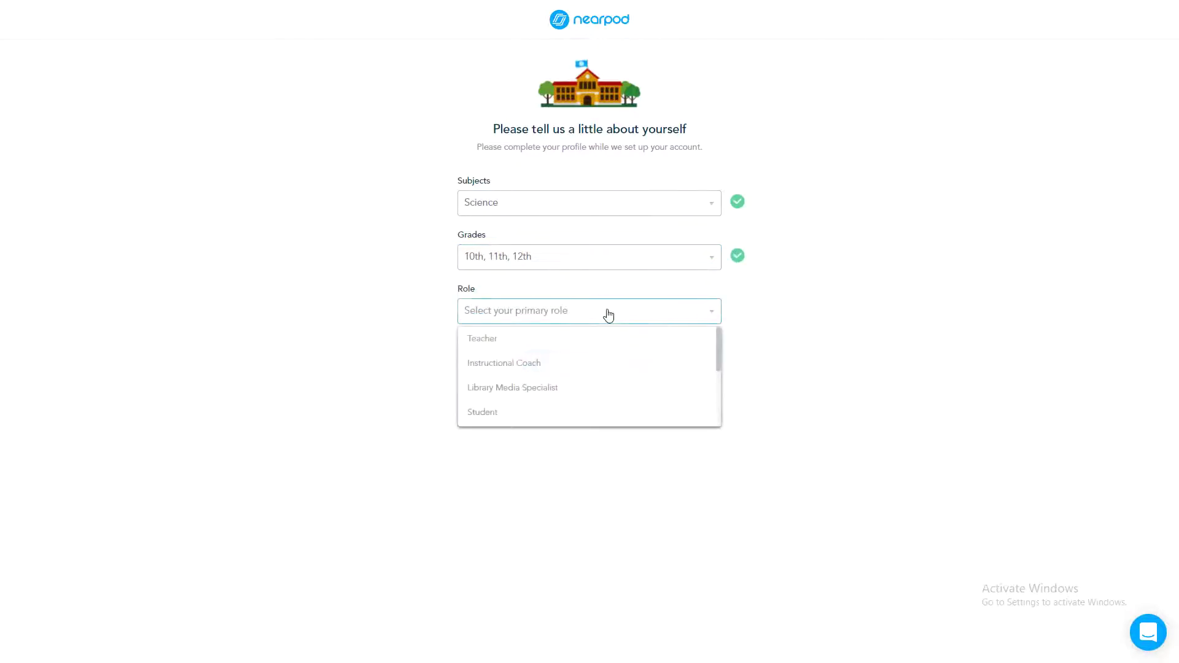
left_click(601, 342)
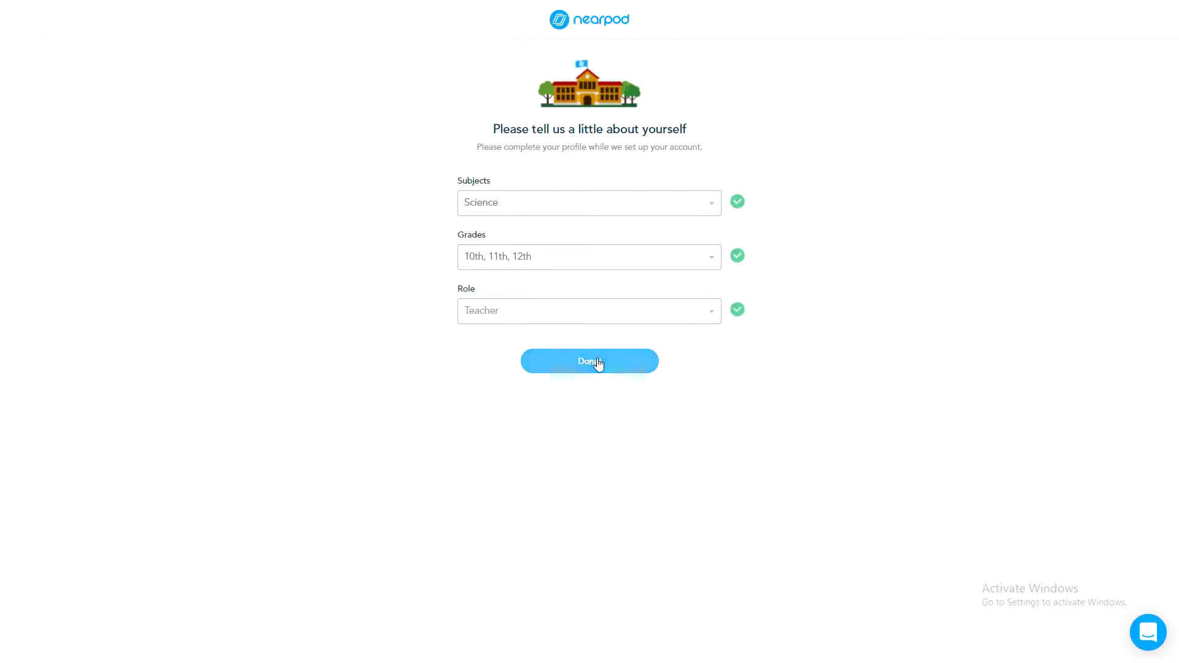
left_click(597, 365)
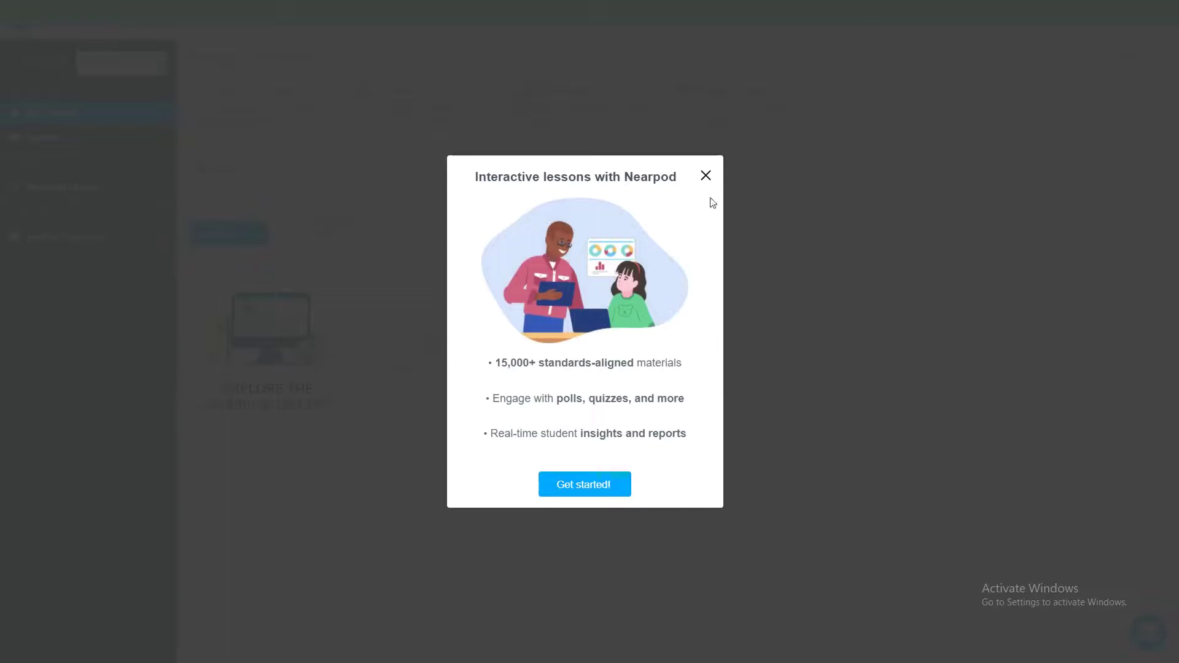
Step: Dismiss the welcome popups and search the Nearpod Library for 'wave'
left_click(704, 177)
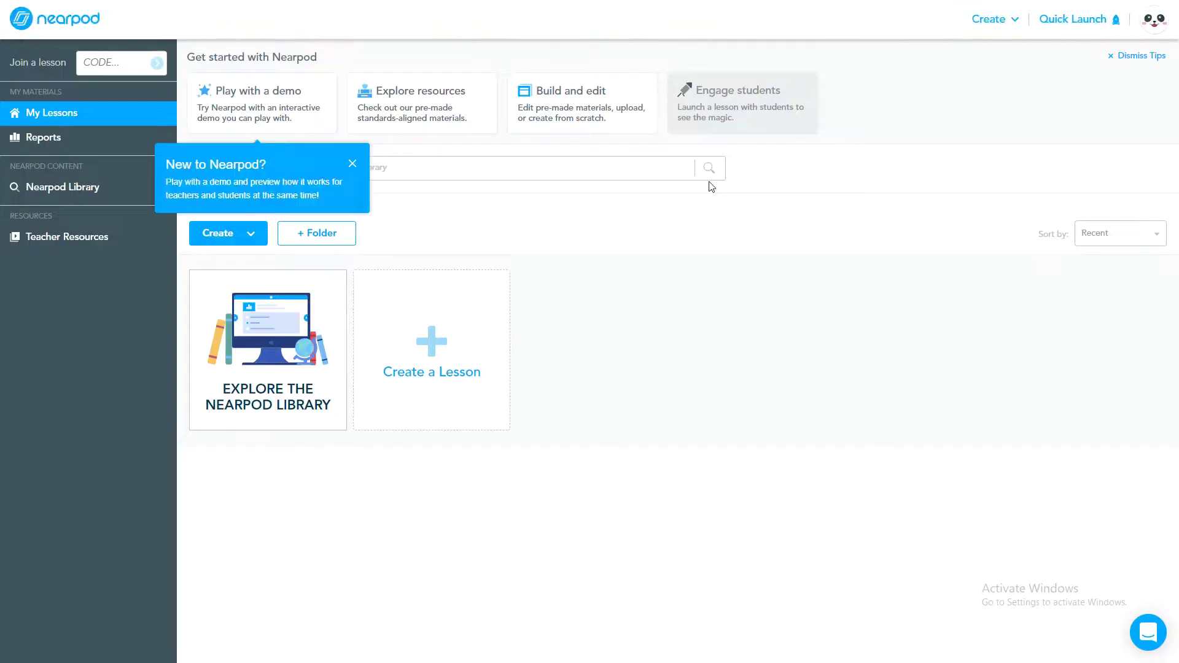
left_click(353, 164)
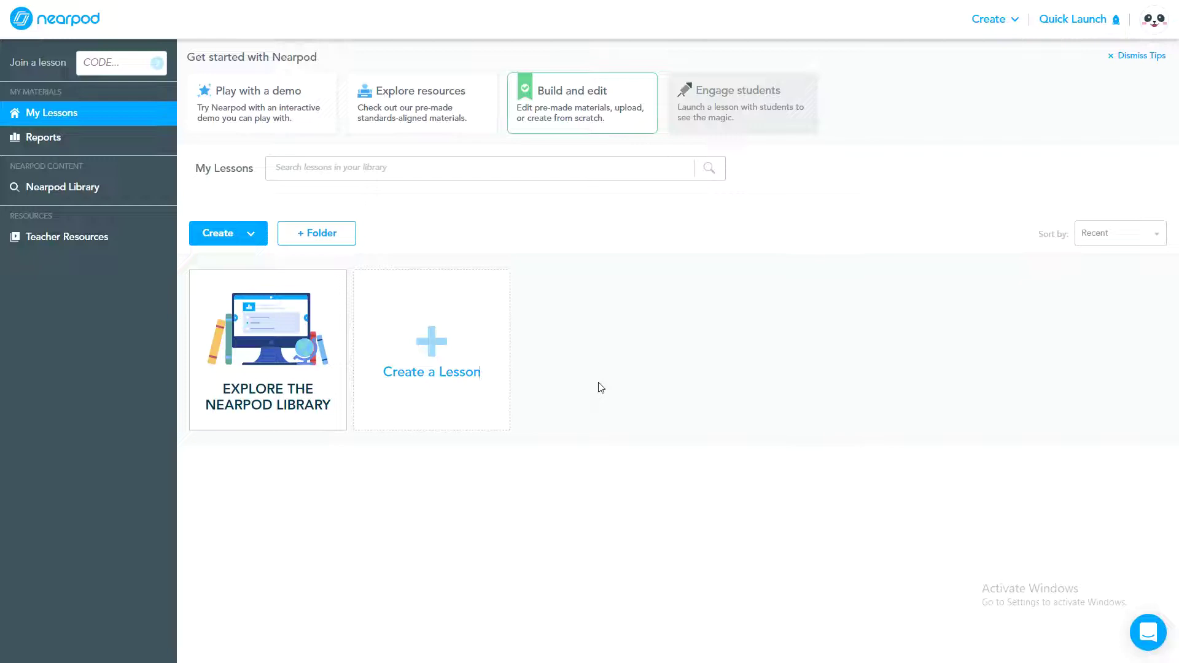
left_click(86, 190)
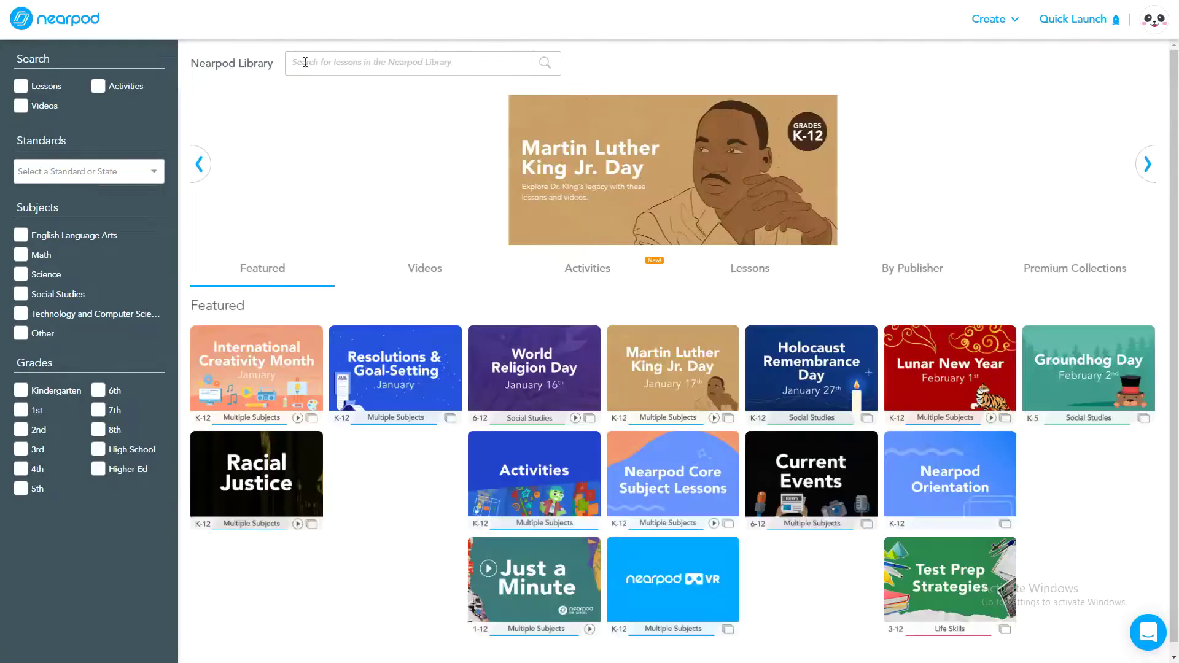
left_click(310, 62)
type("waves")
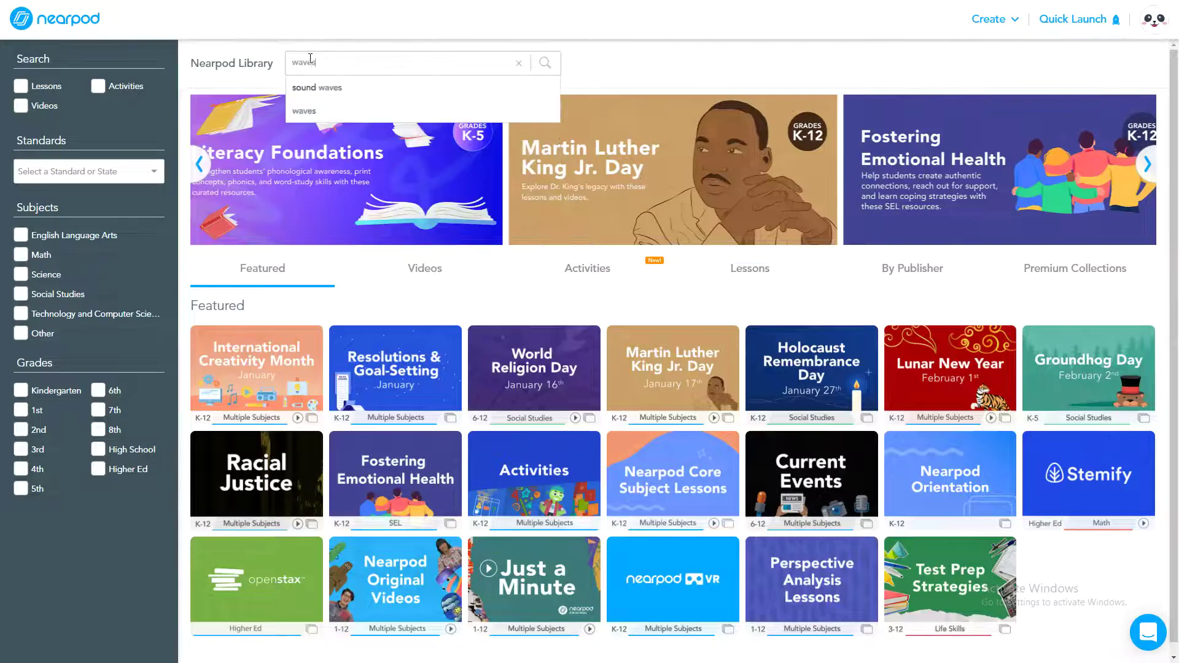
key("Return")
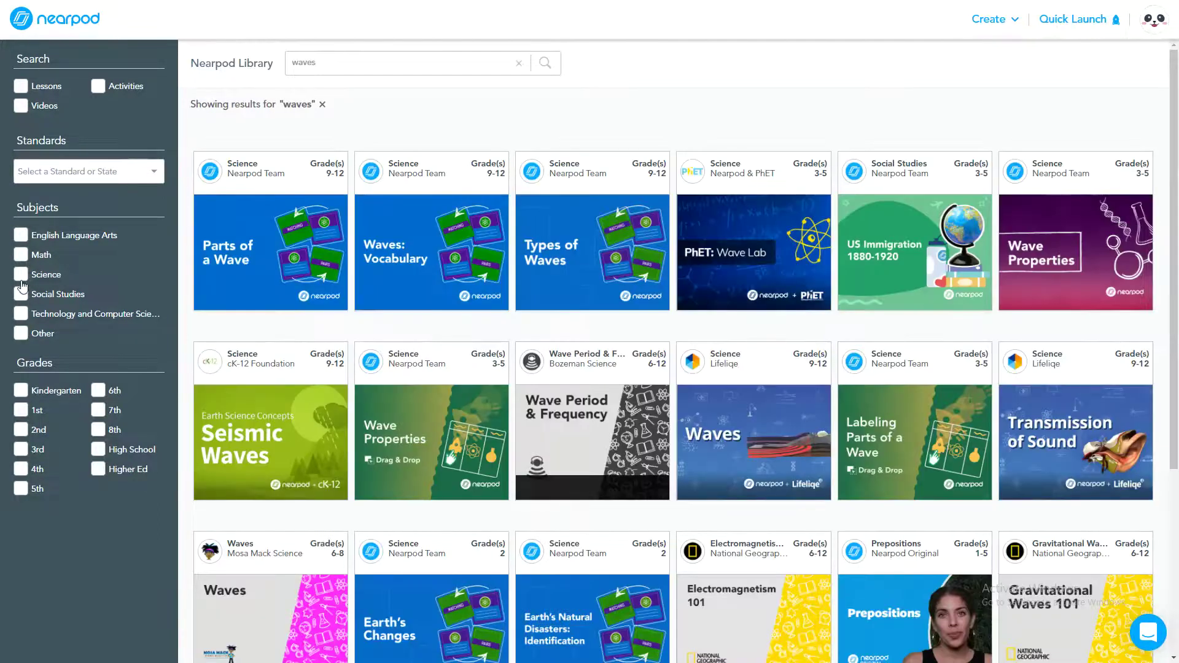
Step: Filter the results to Science and High School and open the Waves lesson
left_click(20, 274)
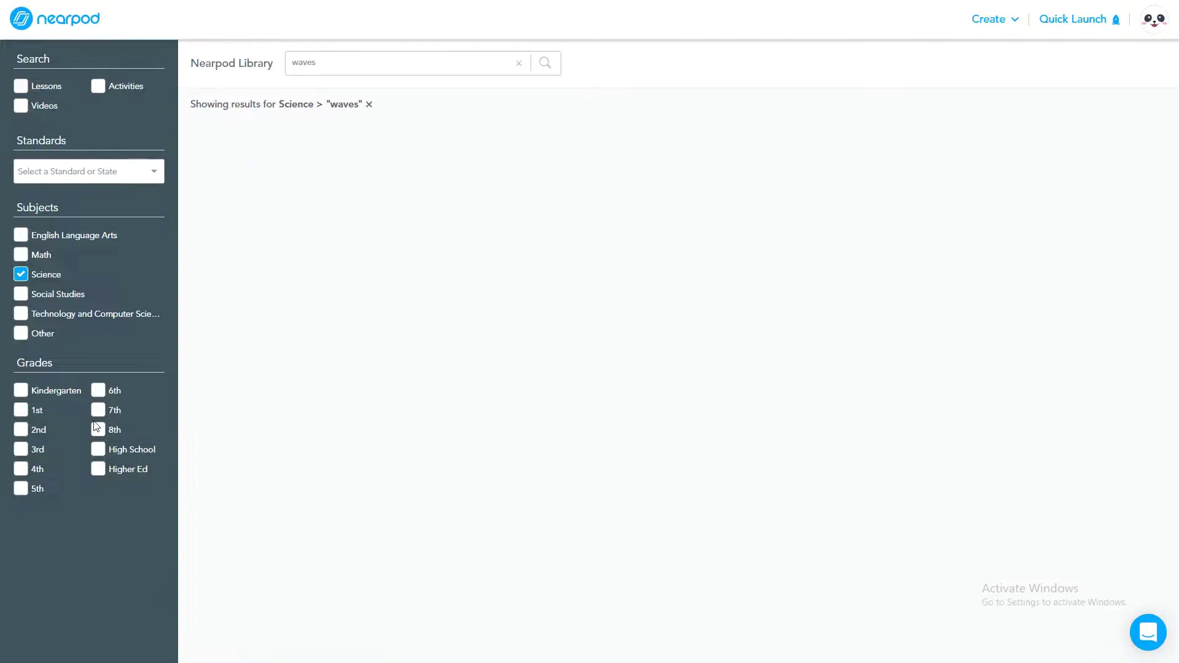
left_click(98, 449)
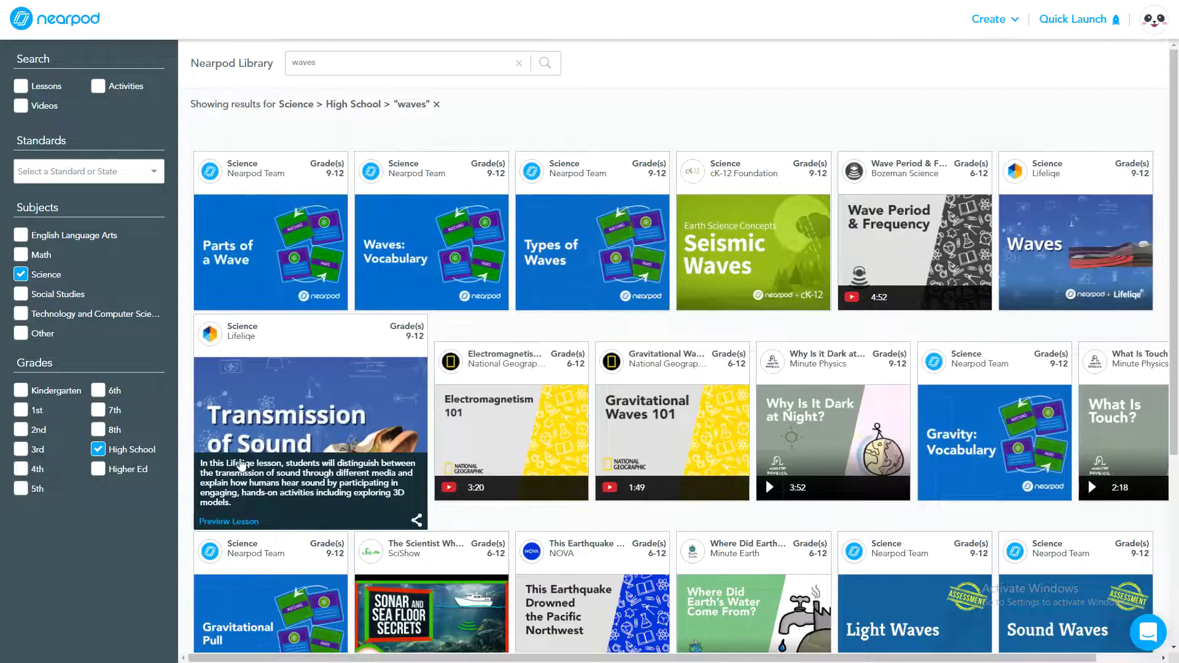
mouse_move(558, 162)
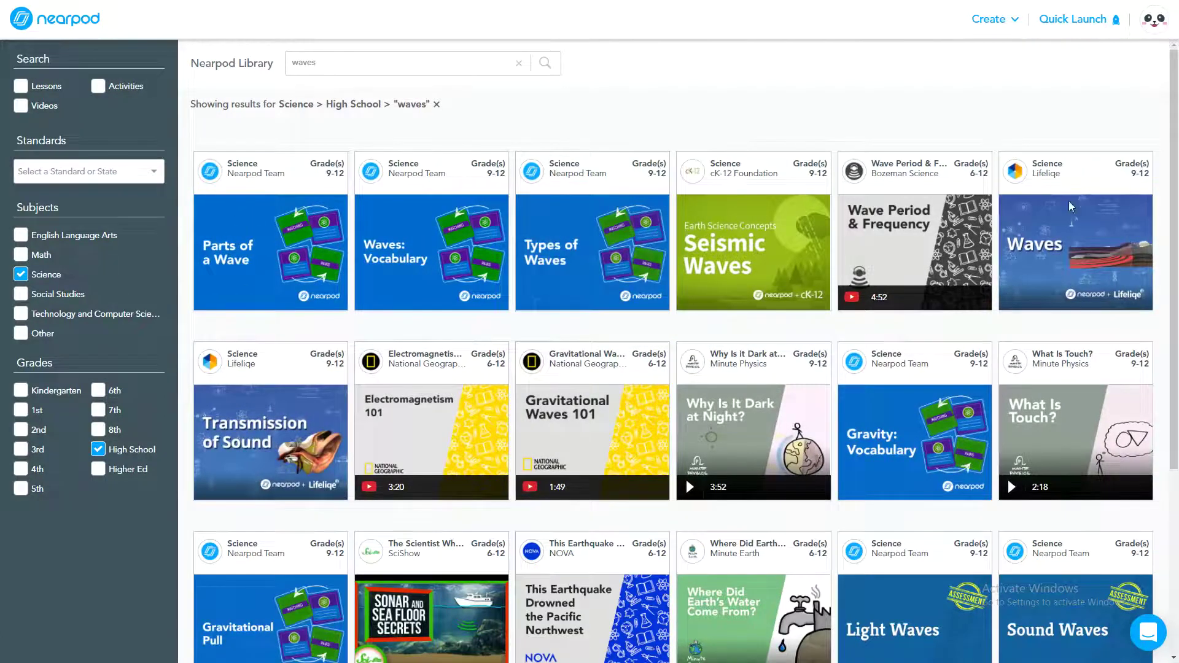
left_click(1071, 223)
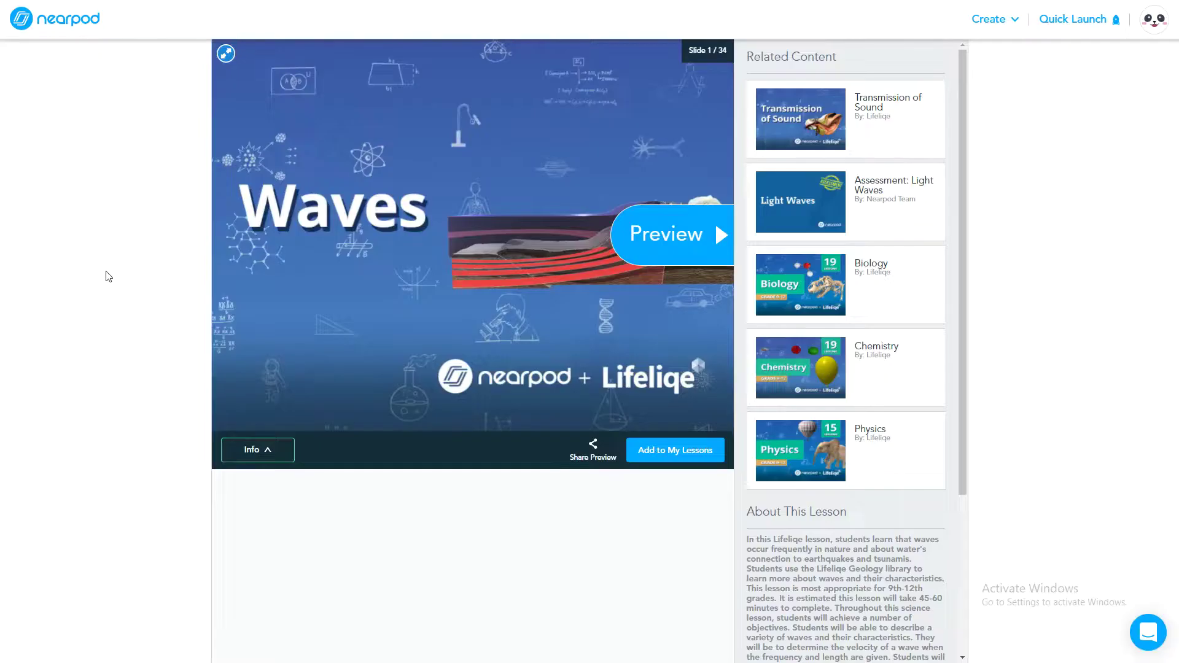
Step: Preview the Waves lesson up to slide 9 and add it to My Lessons
left_click(686, 236)
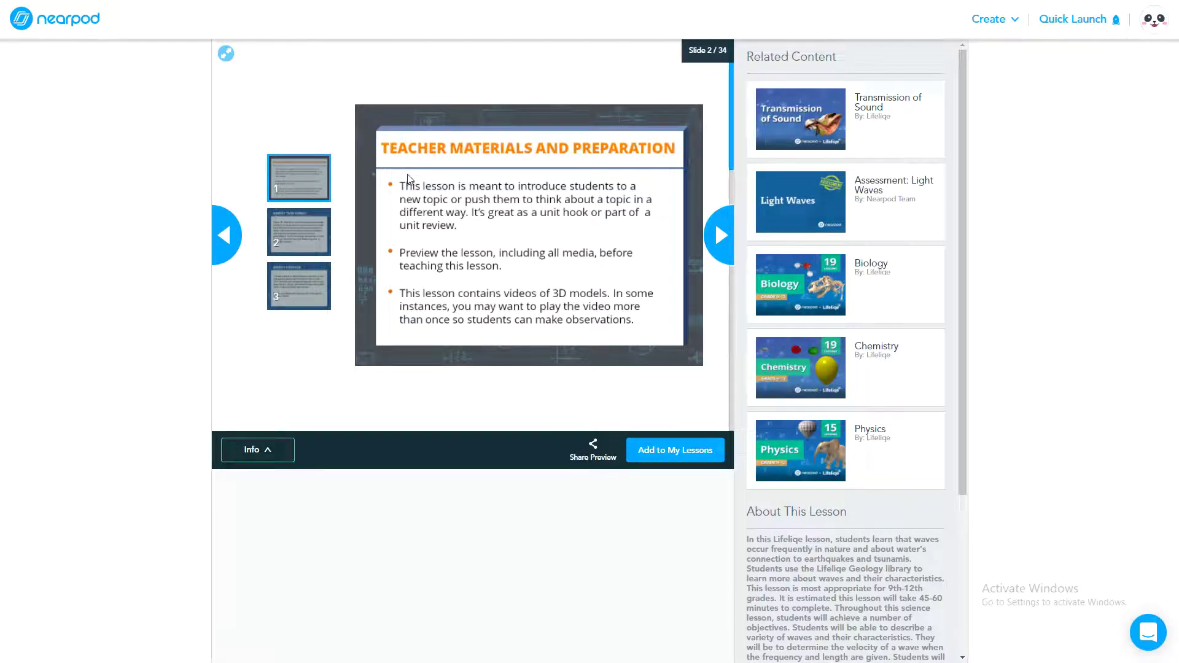
left_click(719, 243)
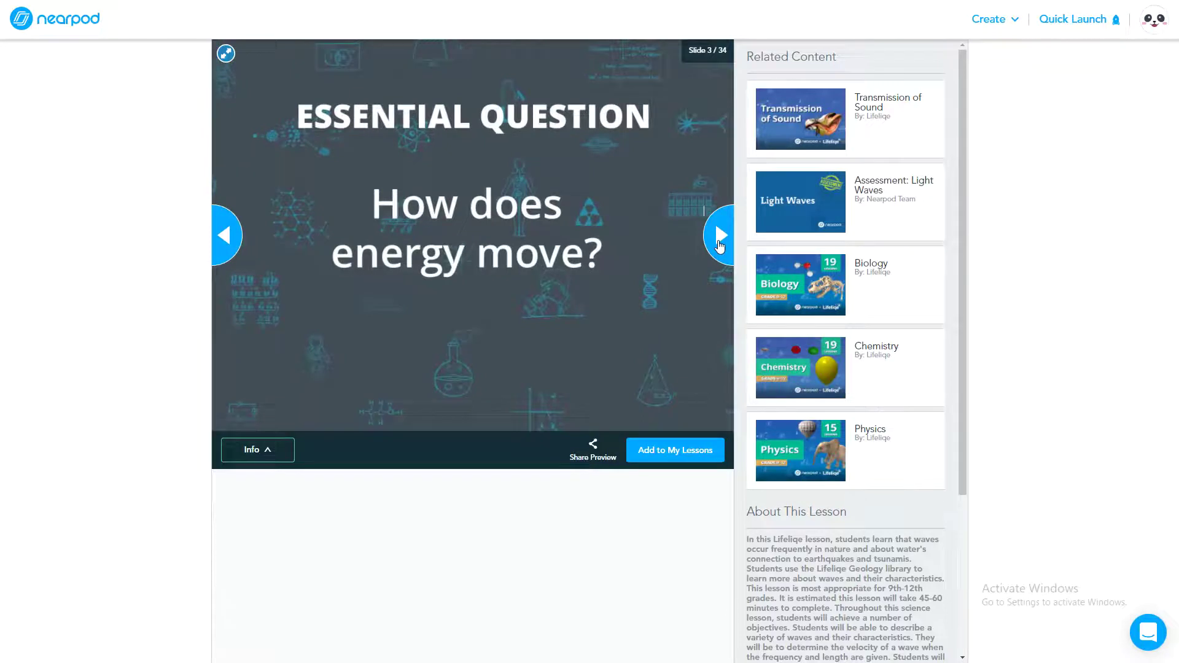
left_click(719, 243)
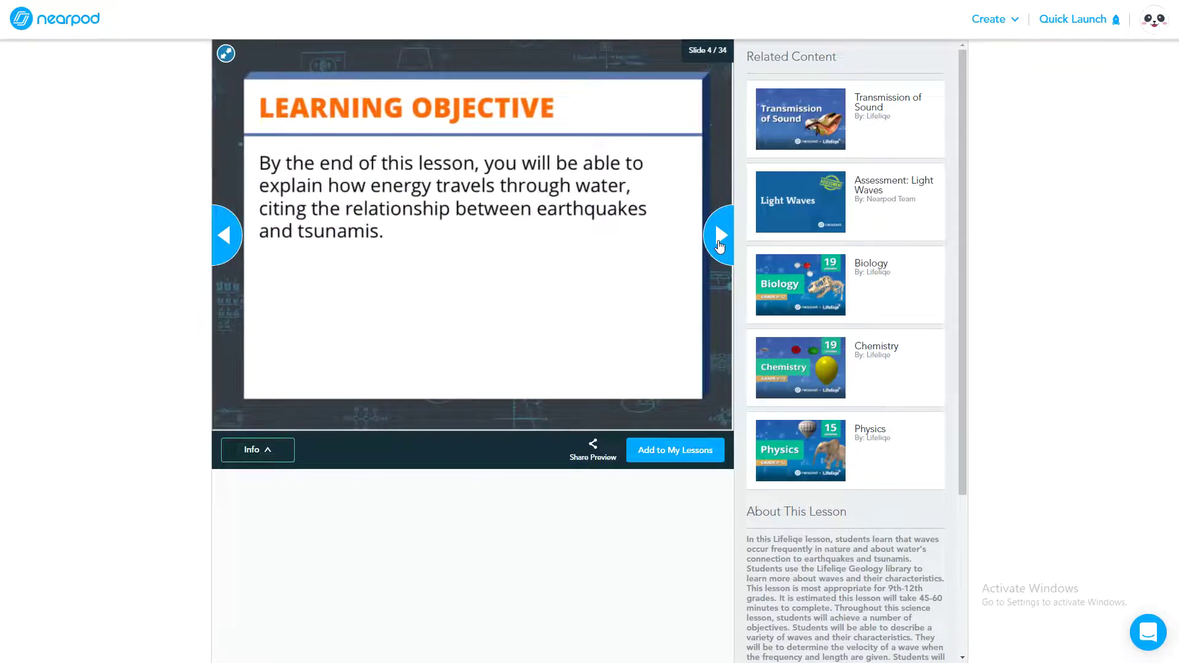
left_click(719, 243)
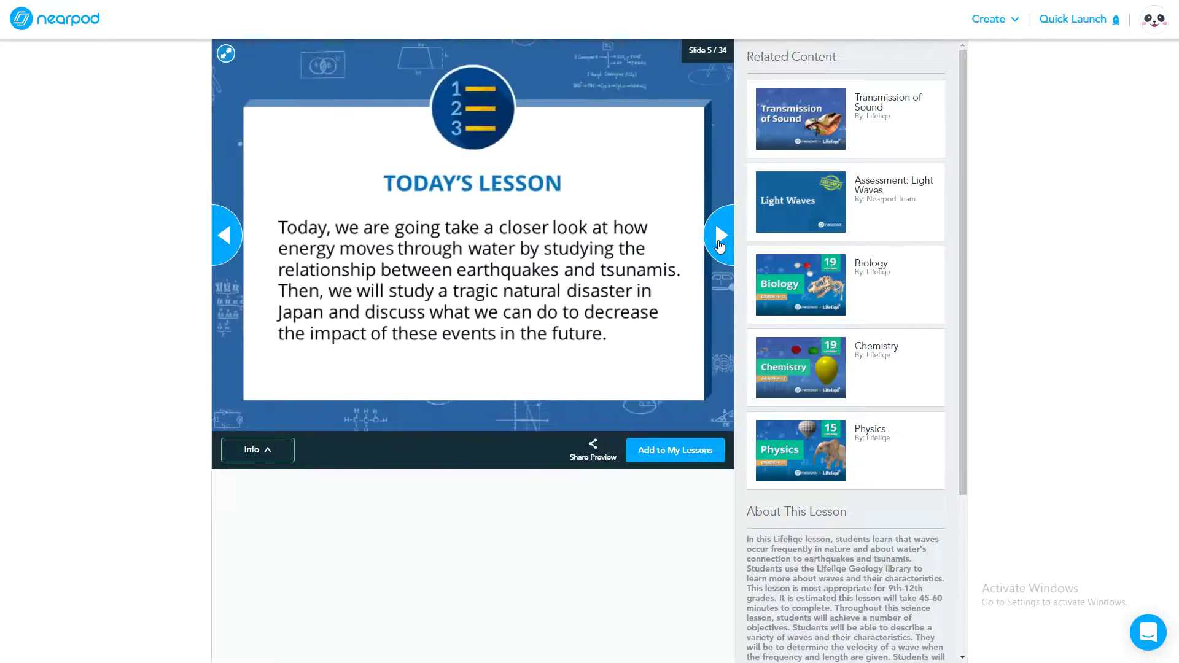
left_click(719, 243)
left_click(718, 243)
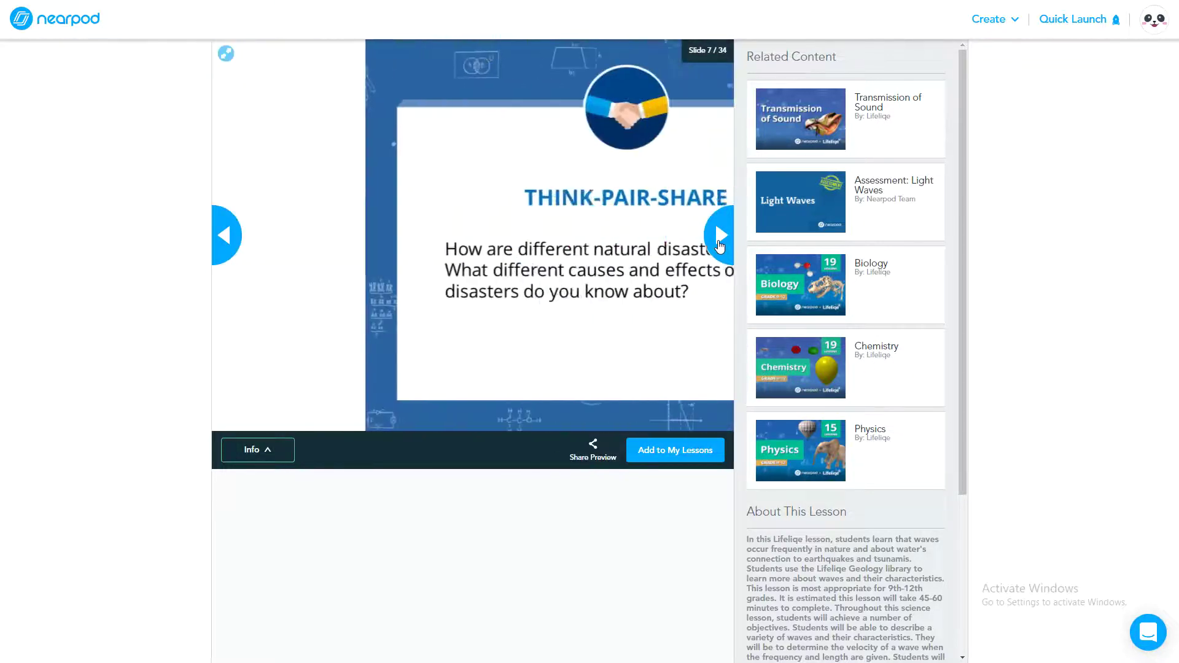
left_click(719, 243)
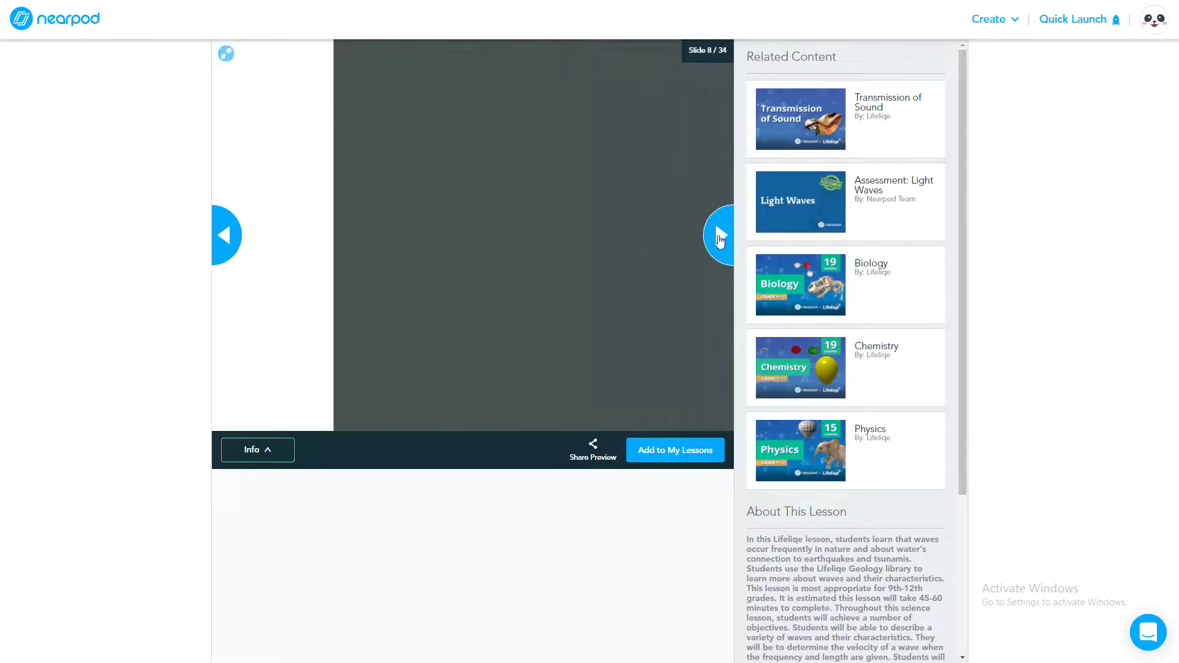
left_click(224, 244)
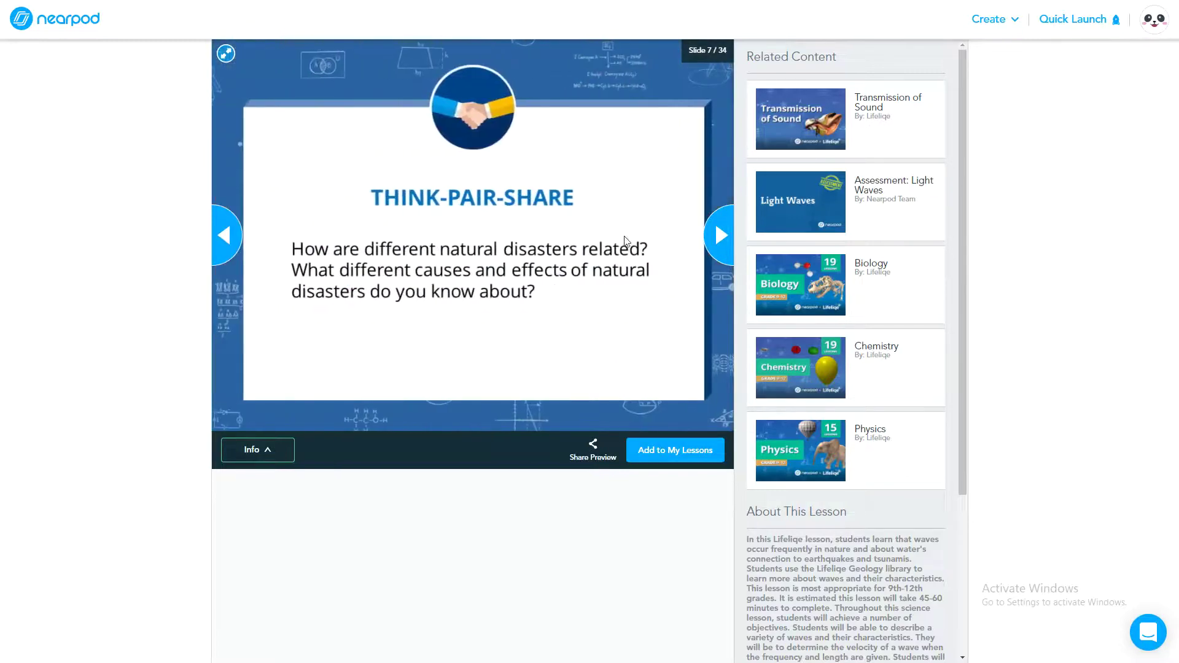
left_click(721, 240)
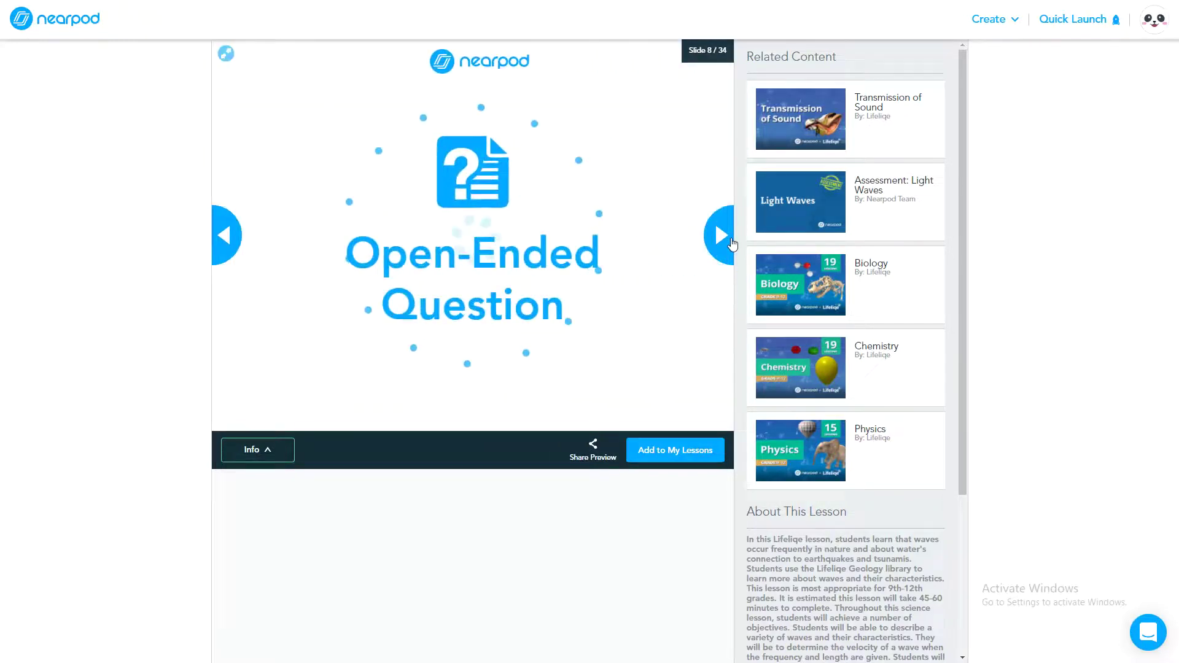
left_click(731, 242)
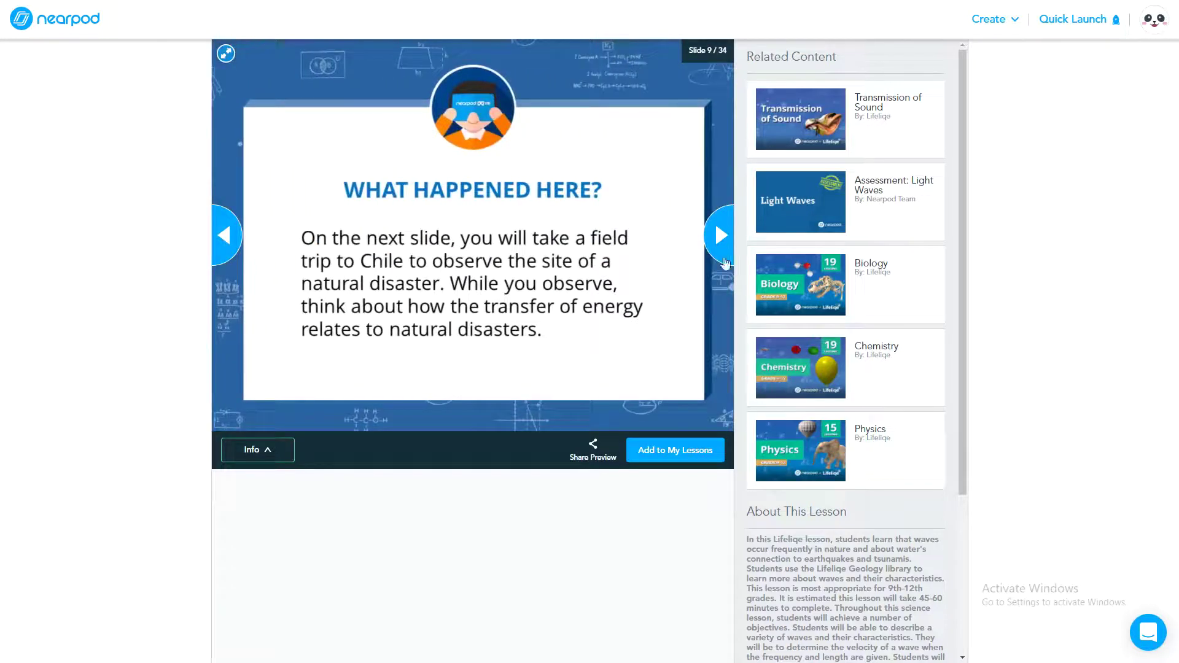
left_click(672, 461)
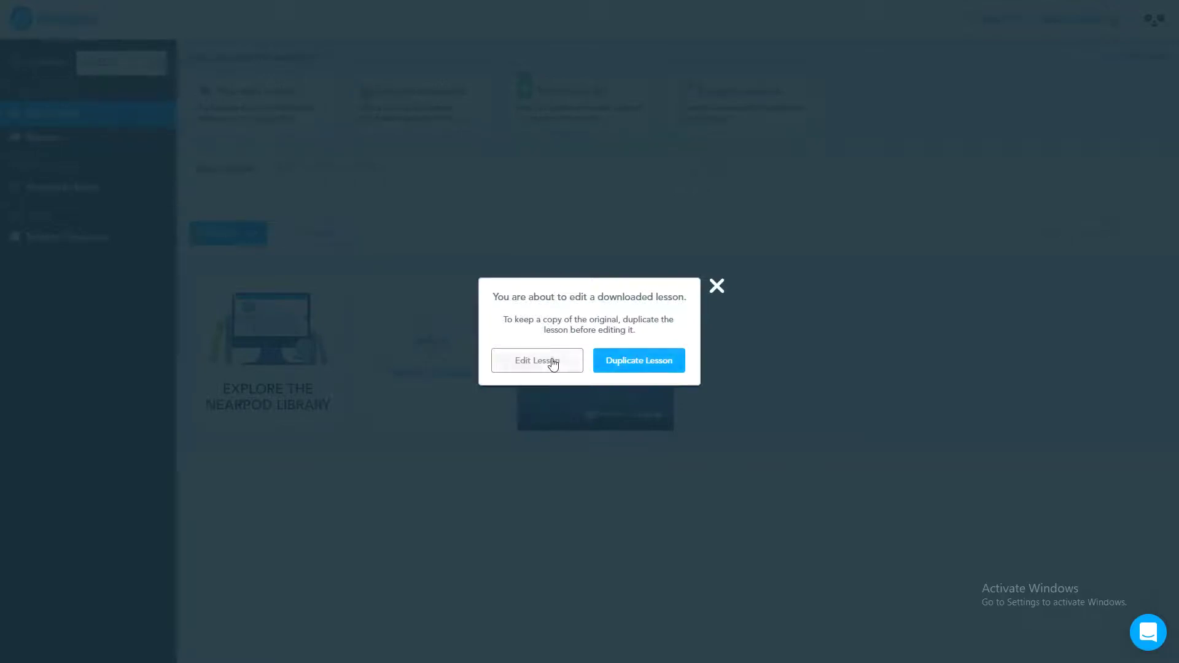
Step: Edit the downloaded Waves lesson without duplicating it and dismiss the student preview tip
left_click(553, 363)
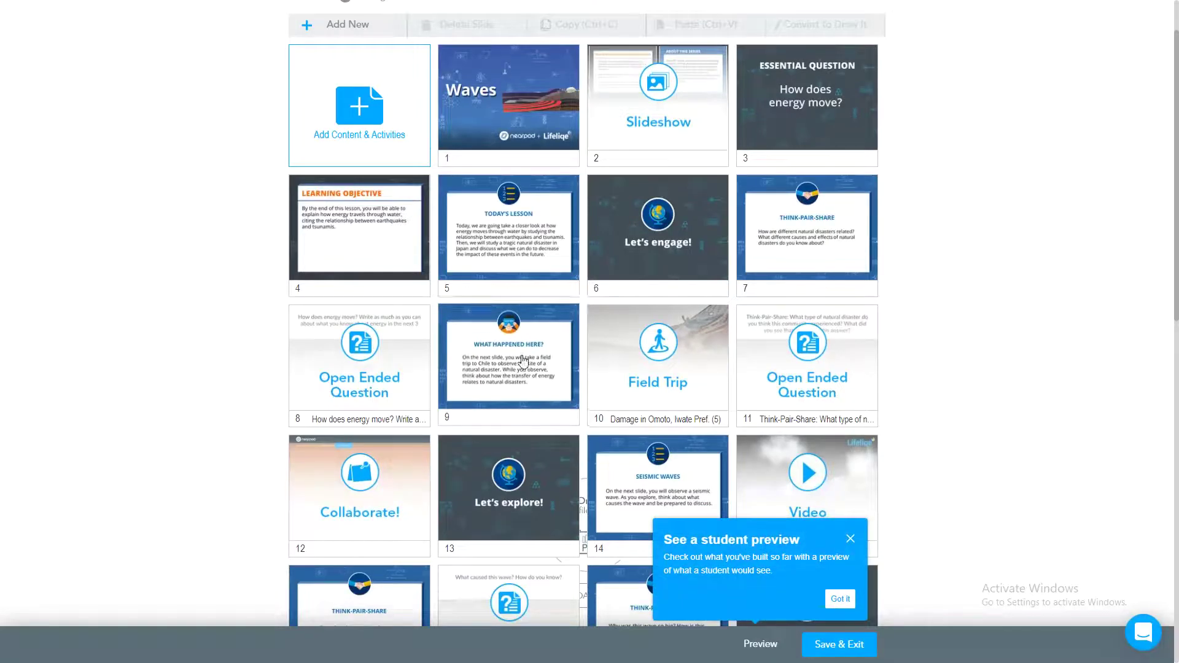
scroll(552, 362, "up", 1)
left_click(851, 539)
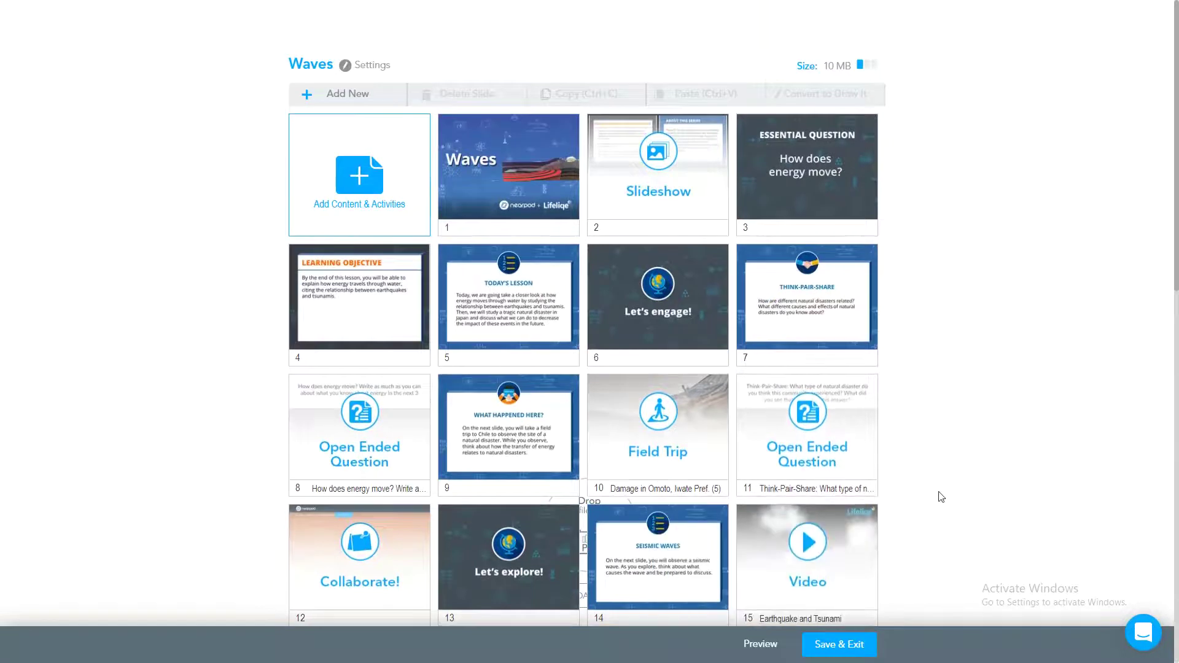
scroll(938, 488, "down", 10)
scroll(939, 483, "up", 10)
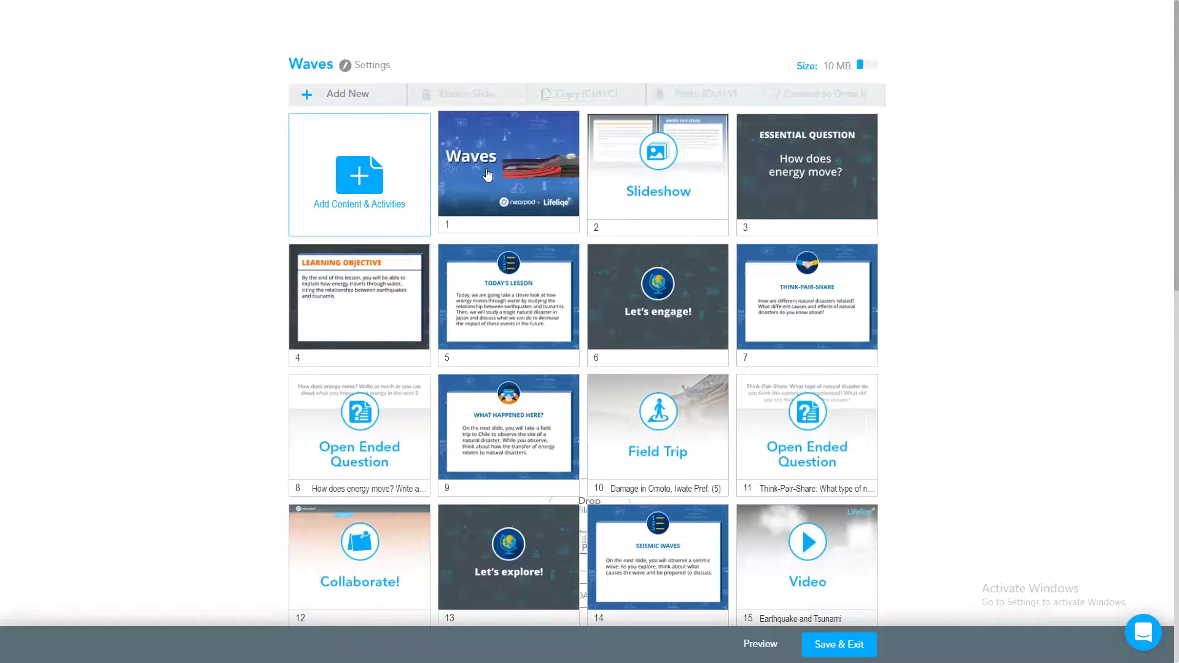
Step: Review slides 1 through 11 of the Waves lesson, then save and exit
left_click(487, 175)
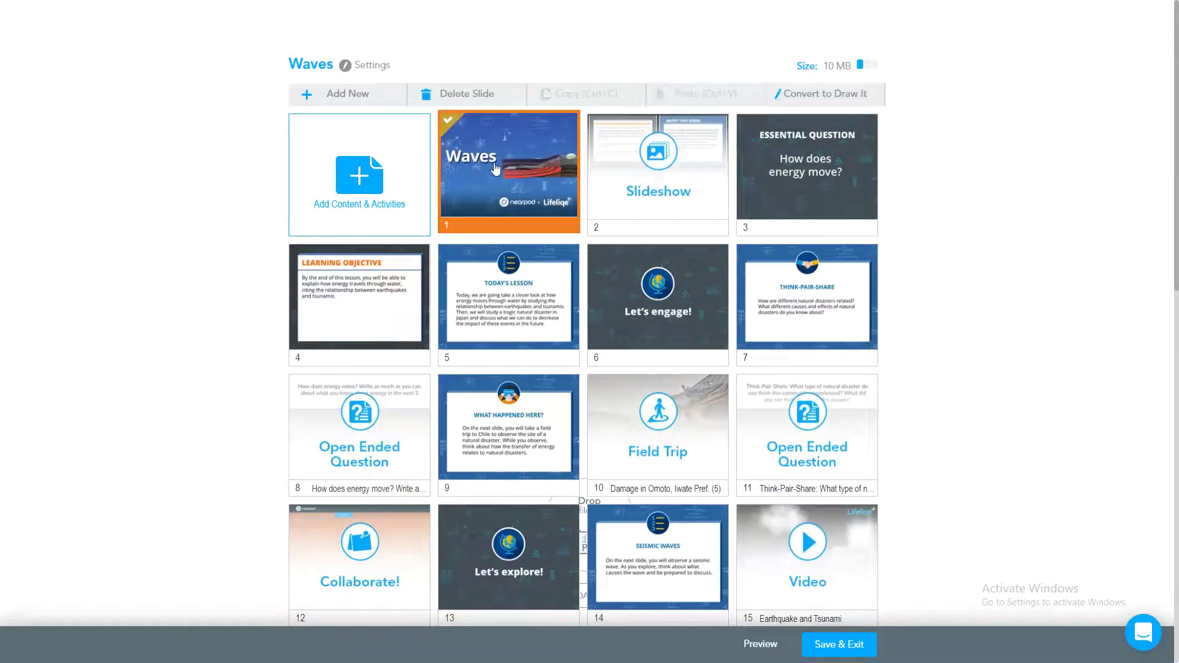
left_click(772, 176)
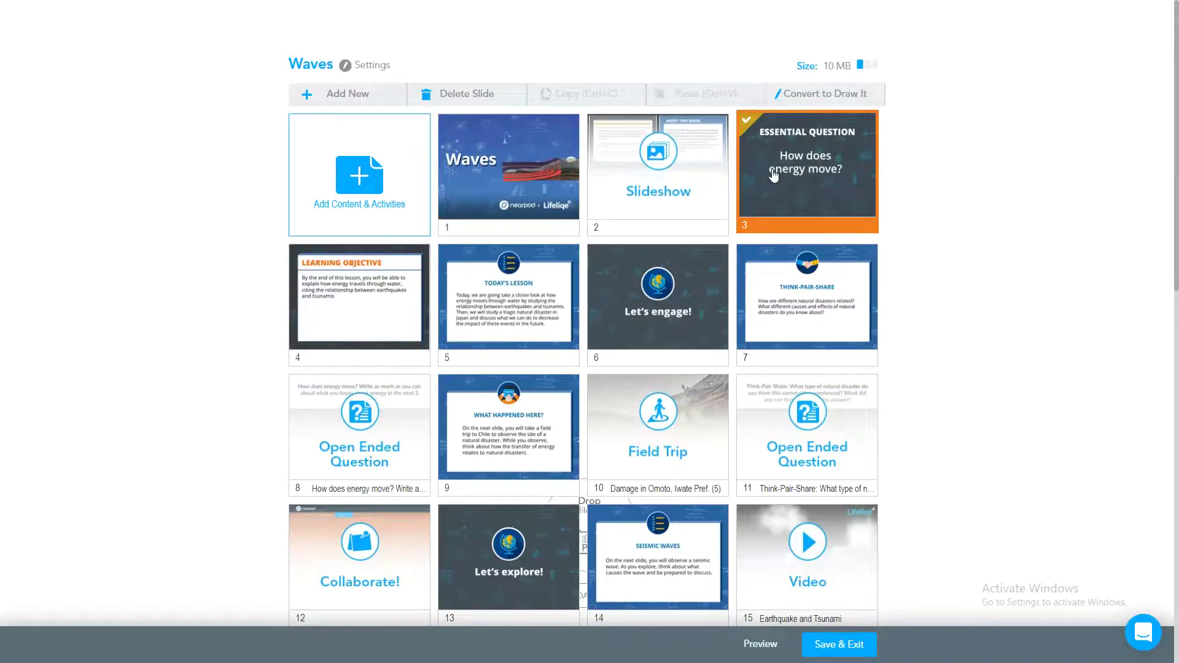
left_click(798, 295)
left_click(394, 403)
left_click(510, 424)
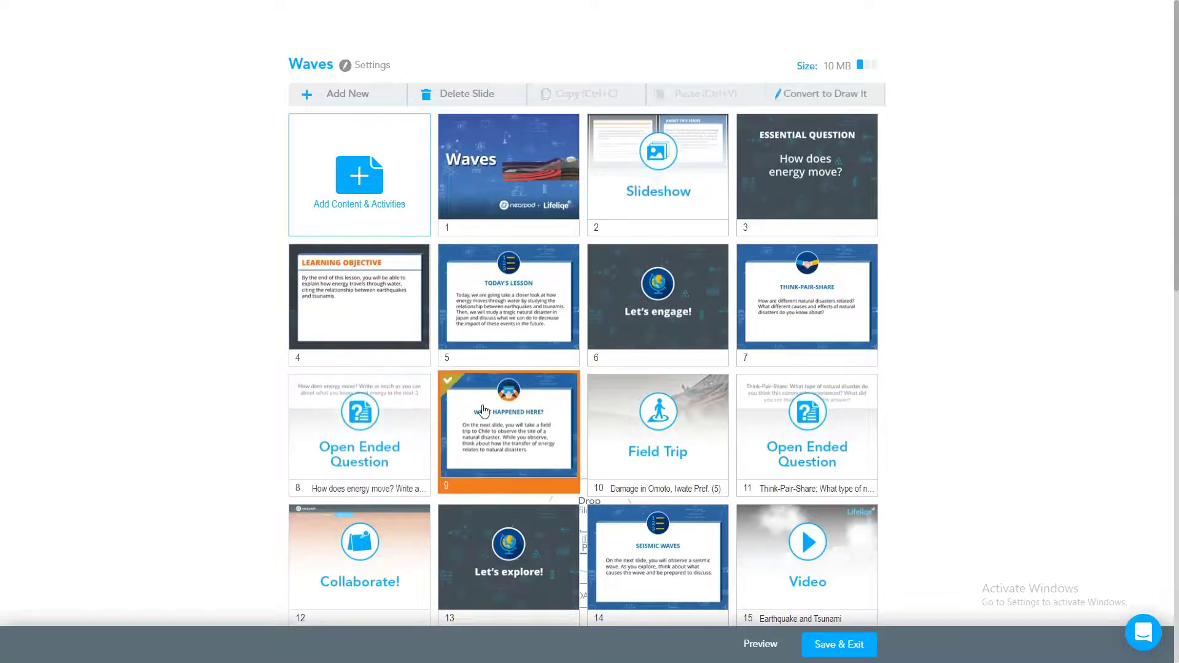
left_click(657, 430)
left_click(784, 438)
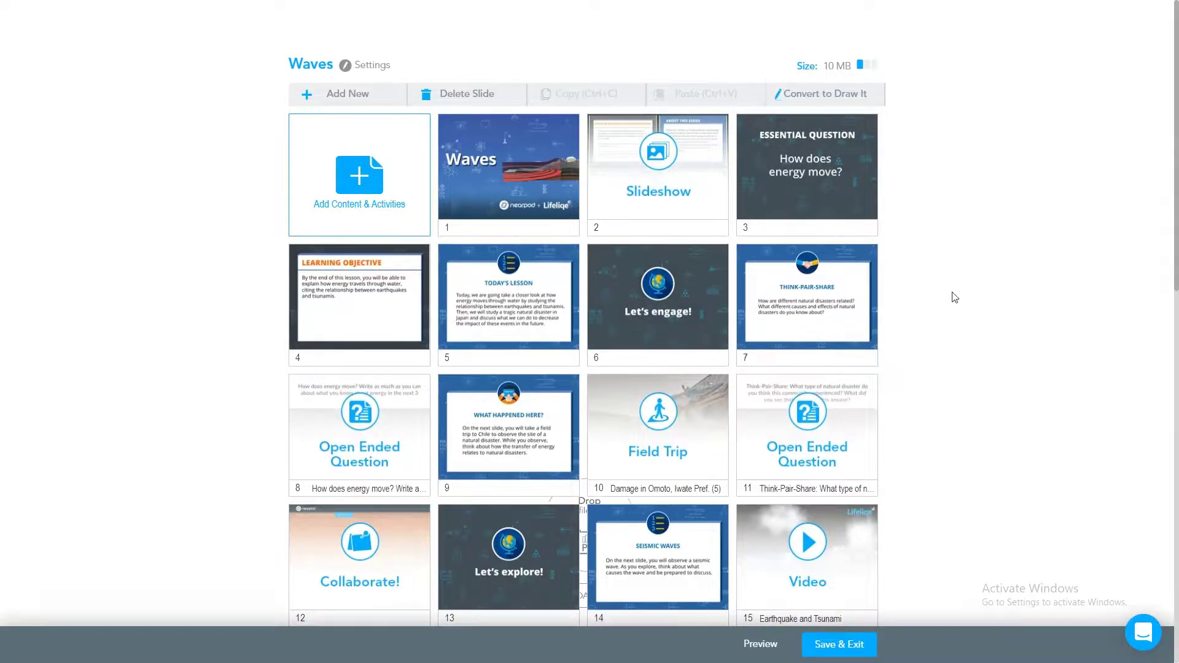
scroll(955, 297, "down", 6)
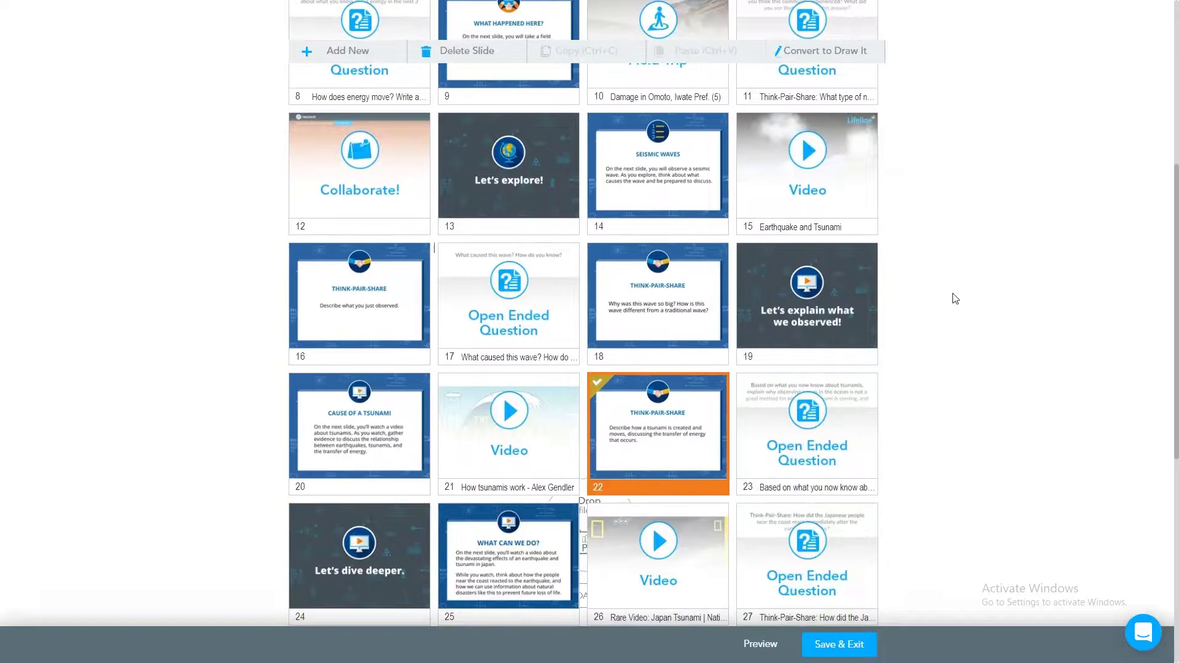
scroll(955, 299, "down", 4)
scroll(955, 298, "up", 11)
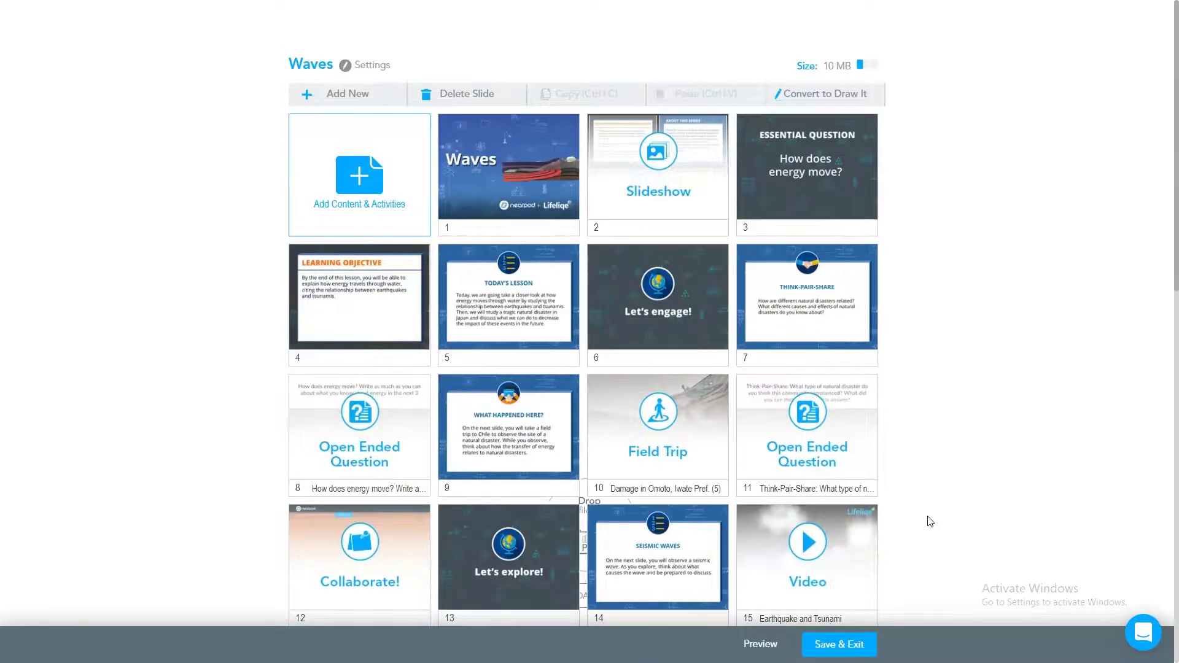
left_click(841, 646)
left_click(842, 650)
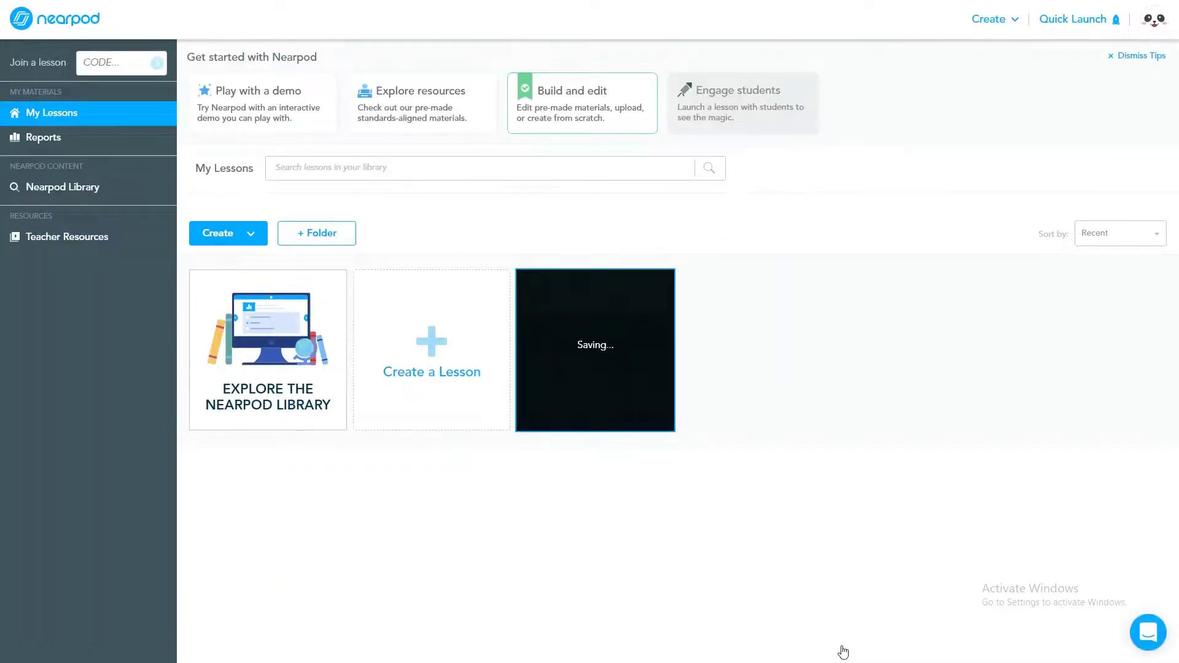
Step: Create a new lesson titled 'Chemistry'
left_click(438, 350)
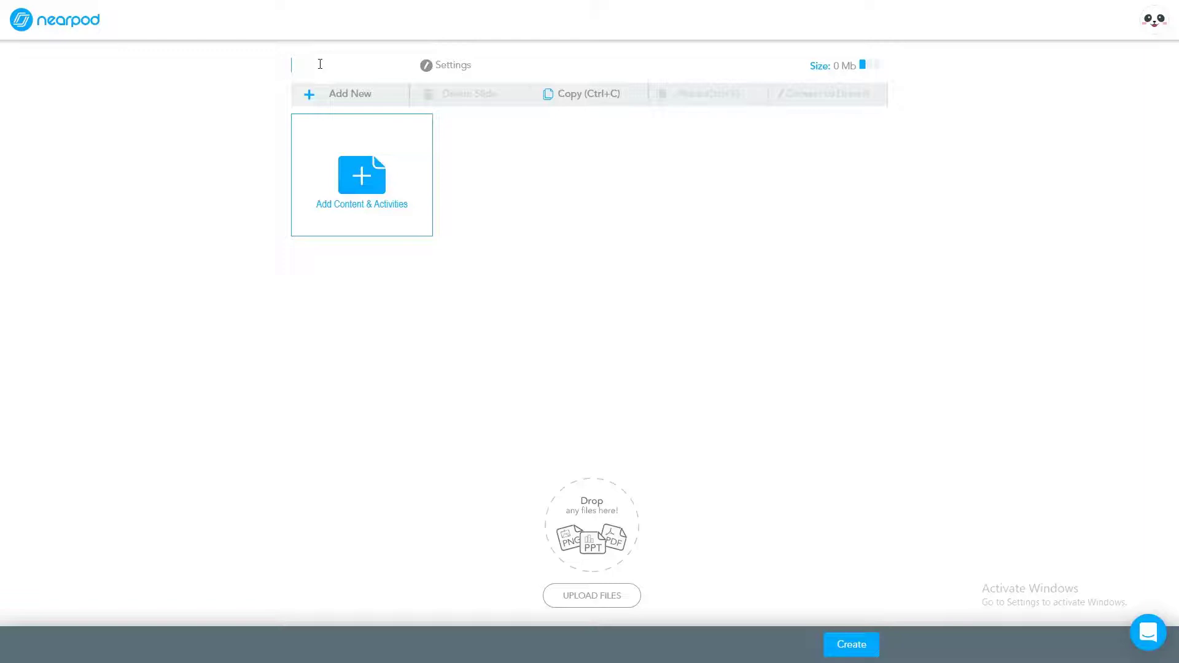
type("C")
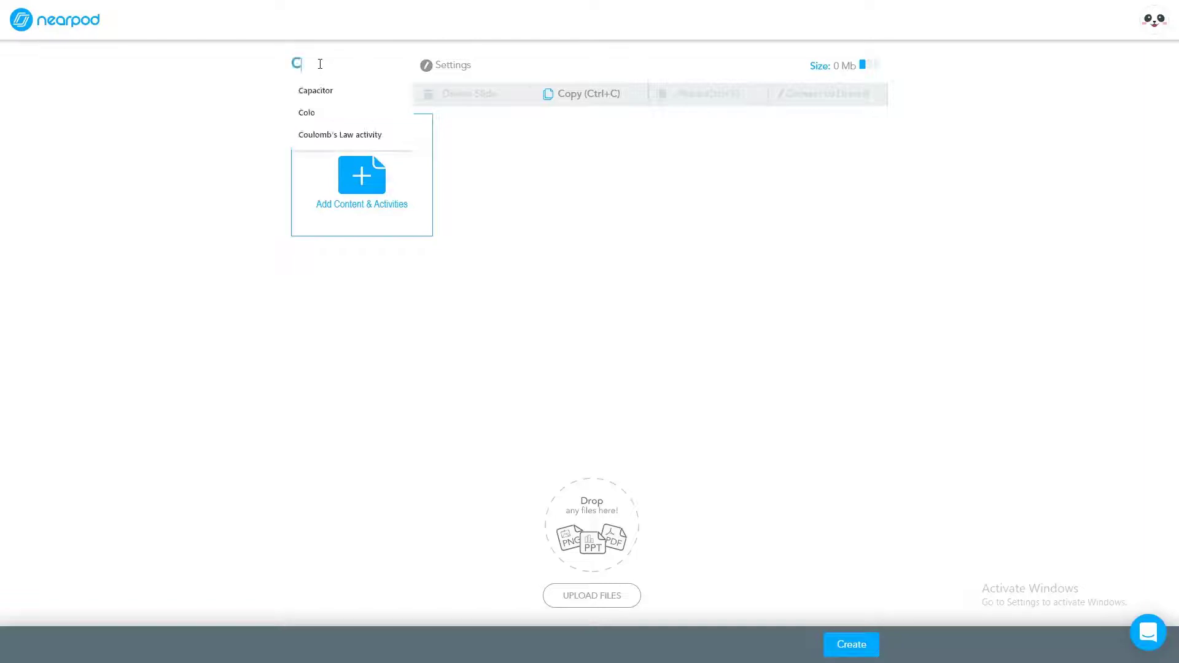
type("hemistry")
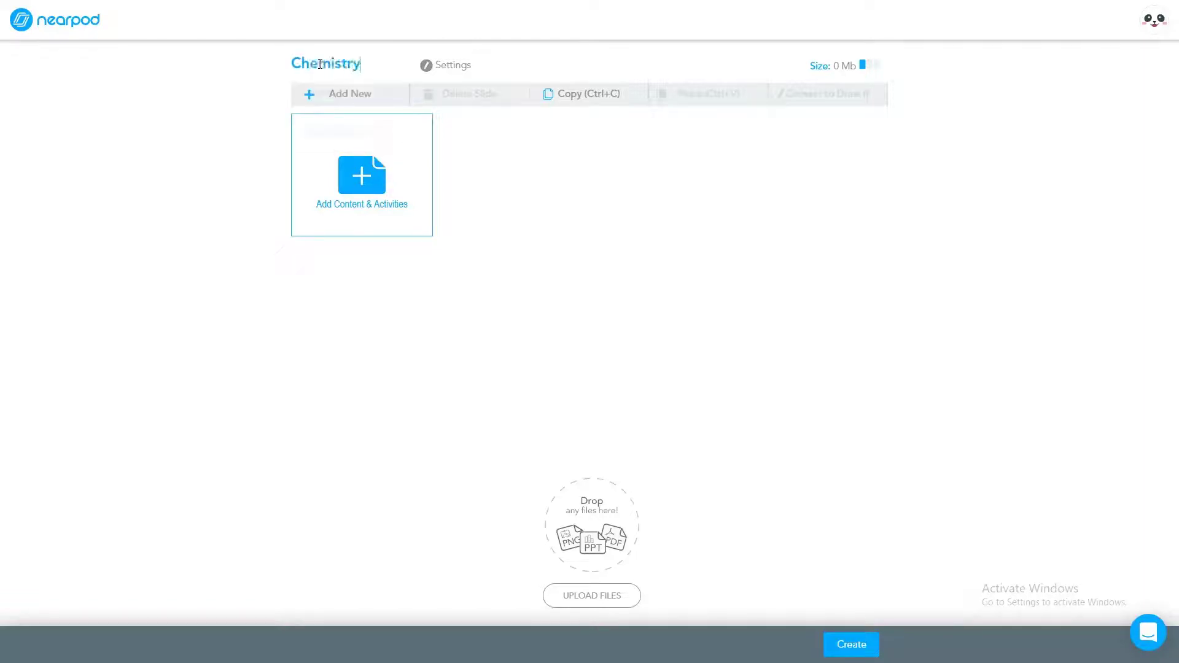
left_click(157, 272)
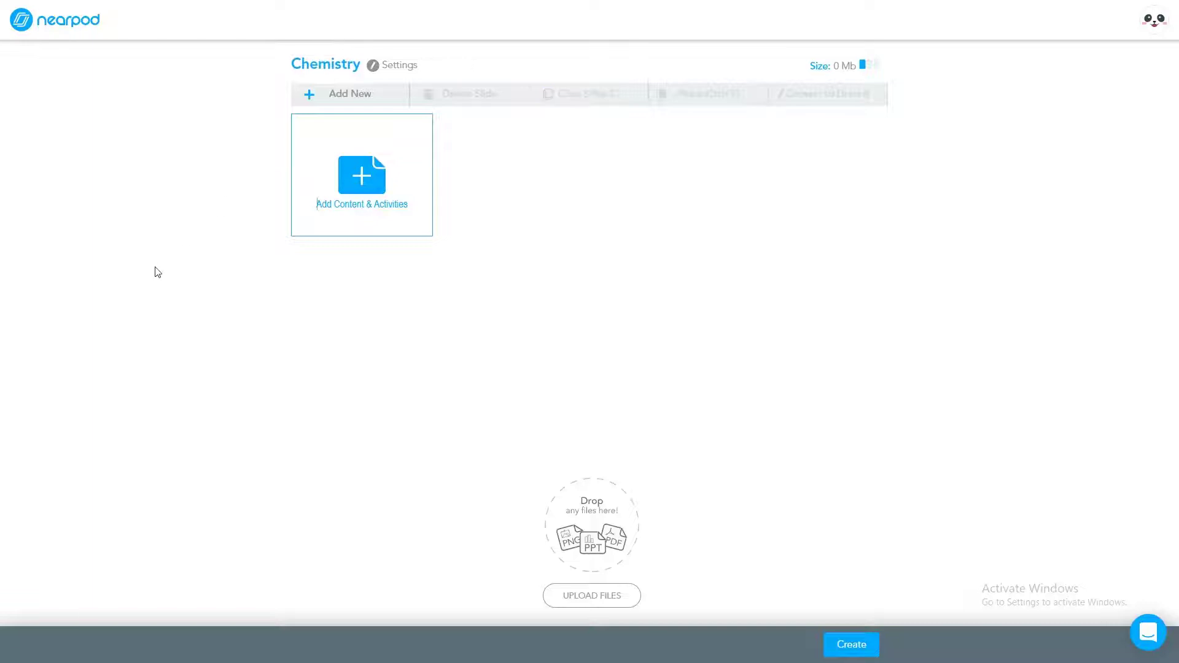
Step: Add a Web Content slide linking to the Physics Classroom Coulomb's Law interactive
left_click(355, 196)
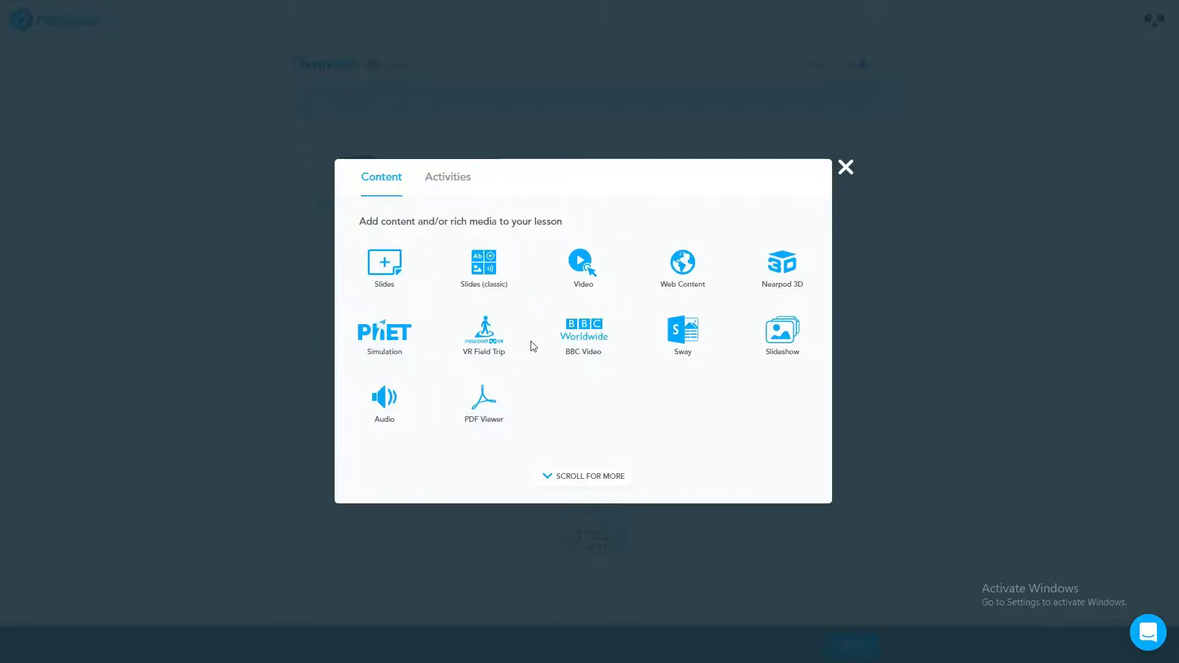
left_click(446, 182)
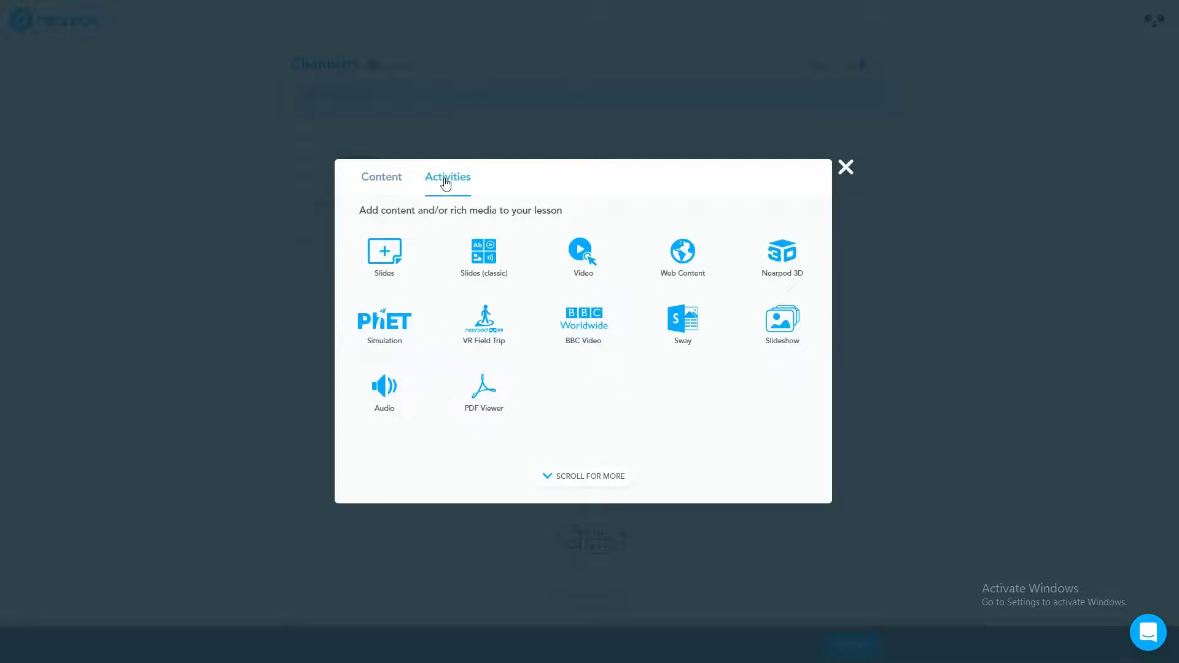
left_click(394, 182)
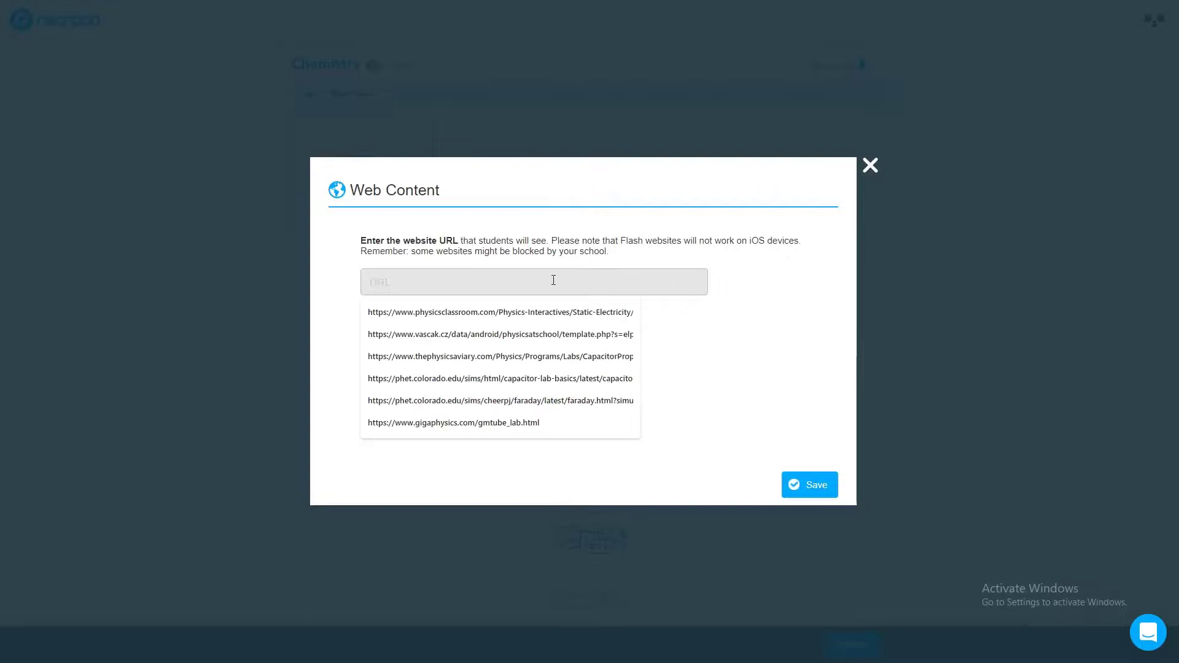
left_click(534, 313)
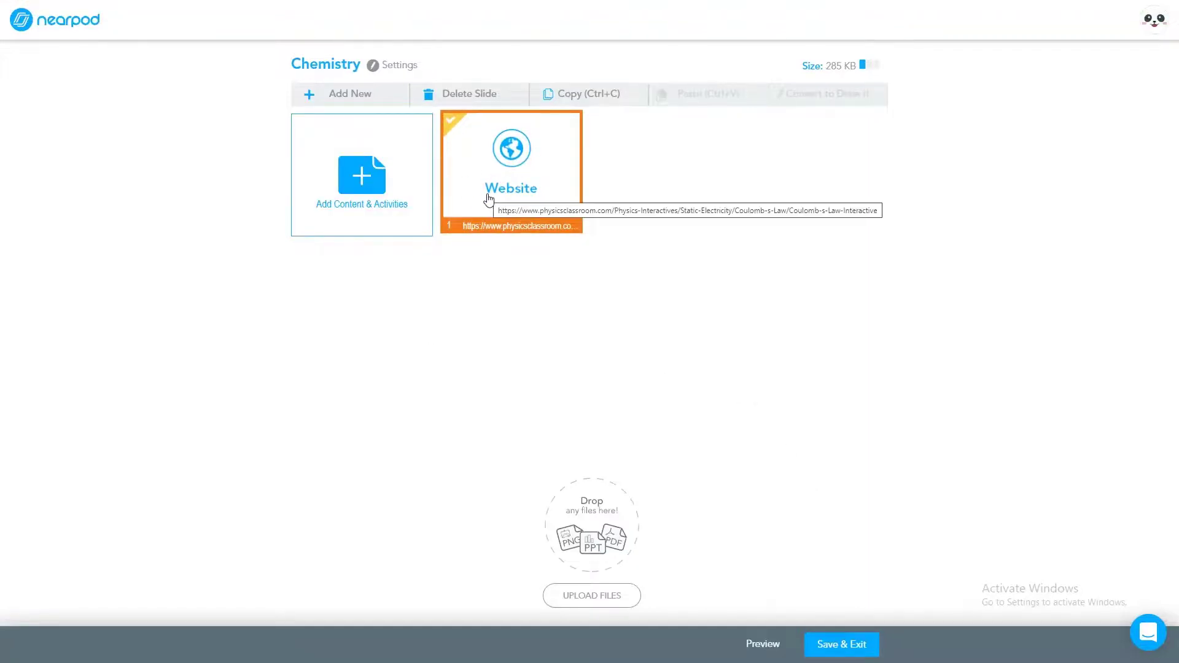
Step: Add an Open-Ended Question slide with a 01:00 timer
left_click(345, 92)
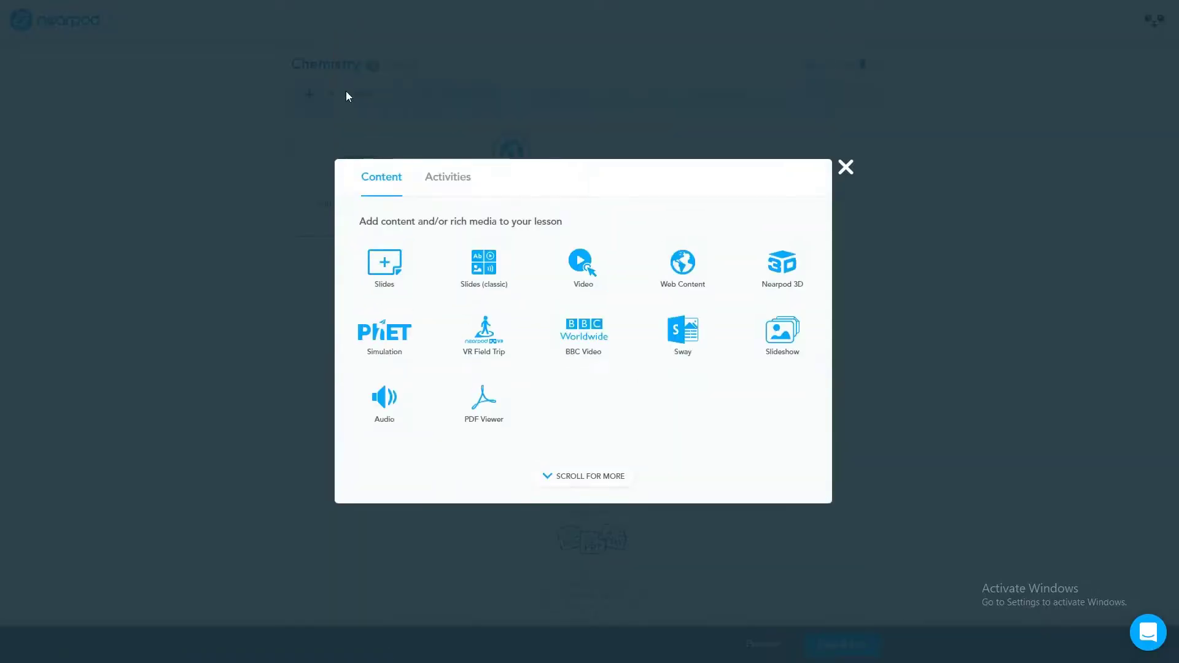
left_click(442, 179)
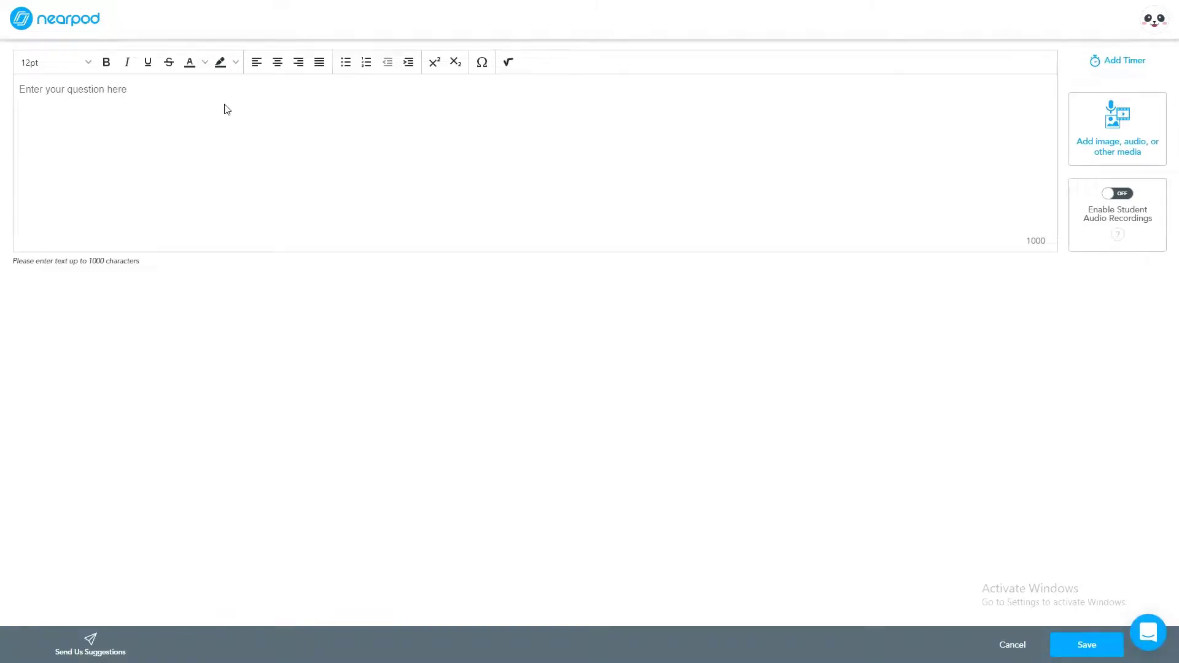
left_click(1120, 58)
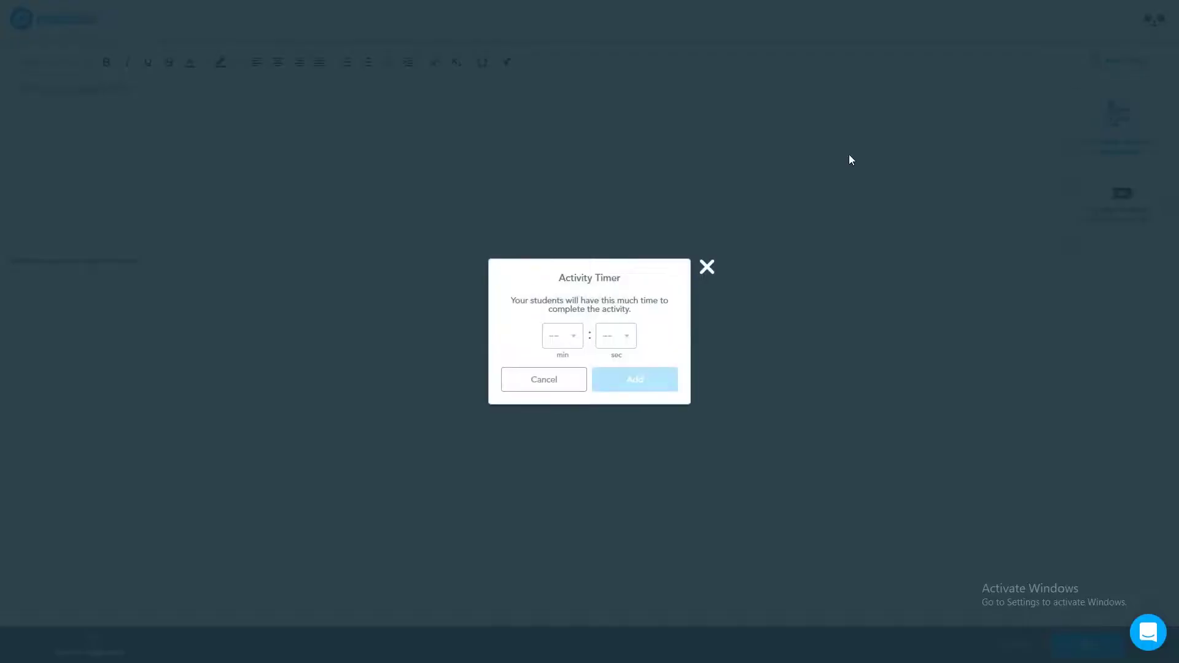
left_click(572, 342)
left_click(560, 387)
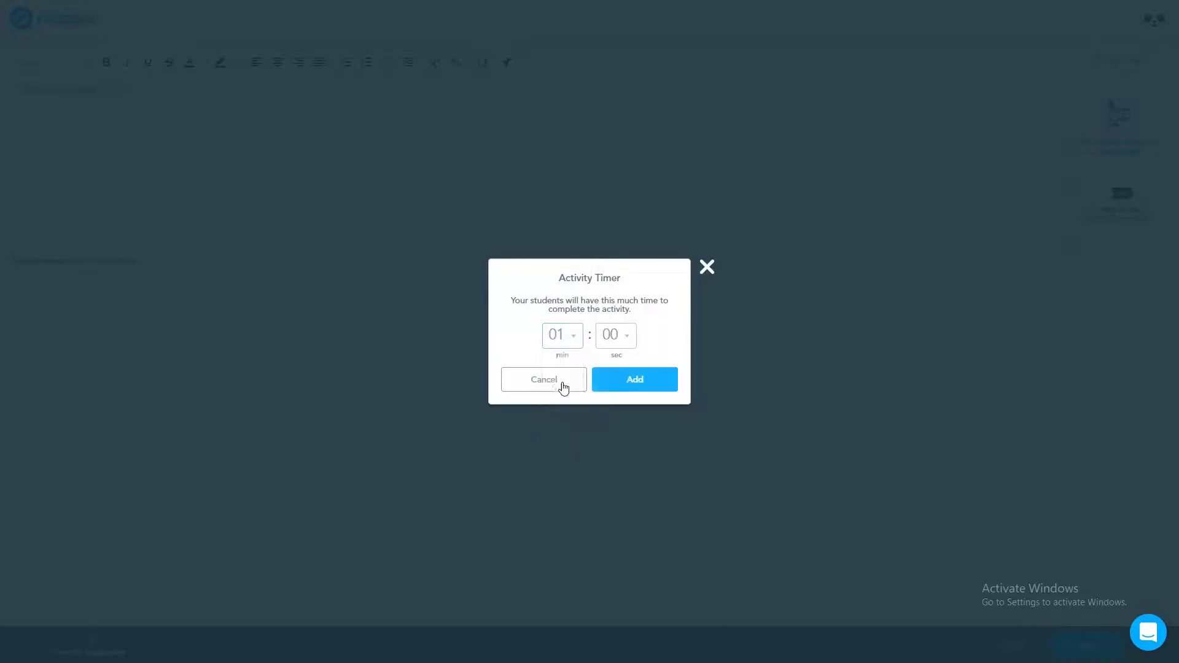
left_click(614, 387)
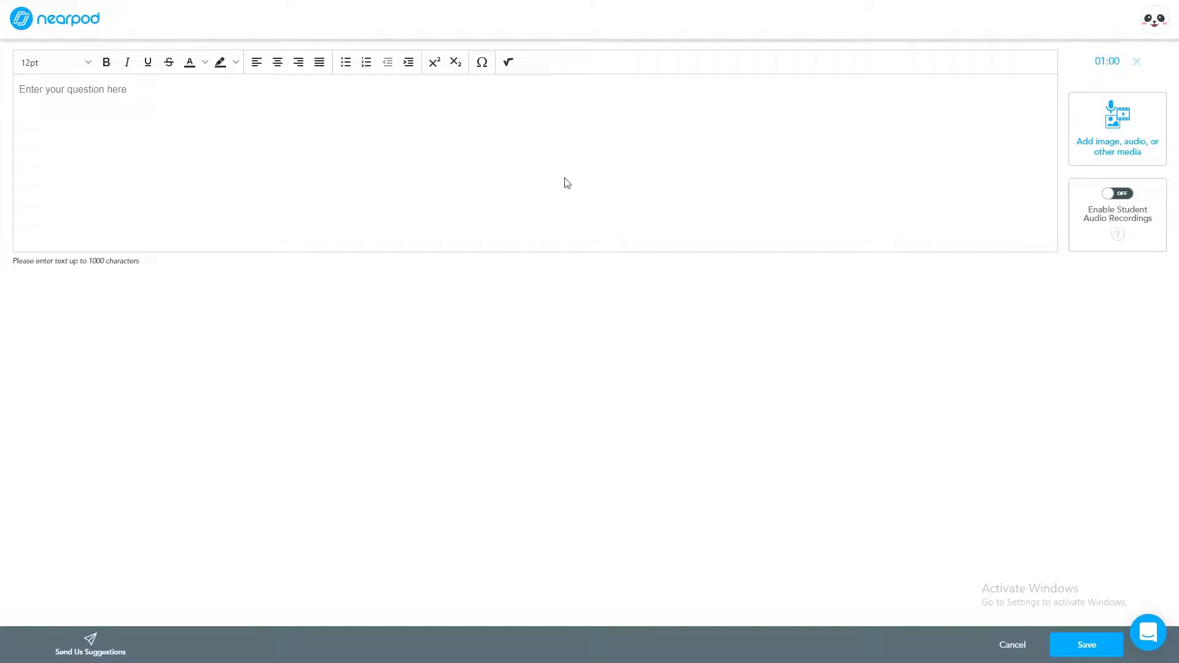
Step: Enter the question 'Did you know something about chemistry' and save the slide
left_click(449, 175)
type("Did yo")
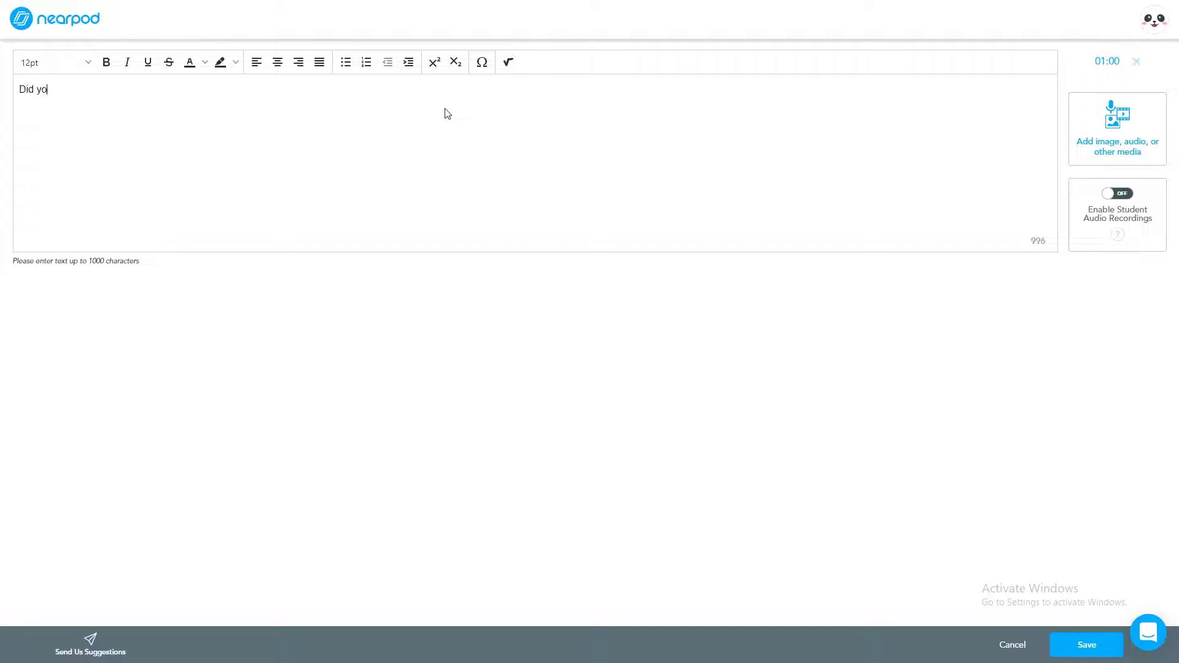
type("u know something about ")
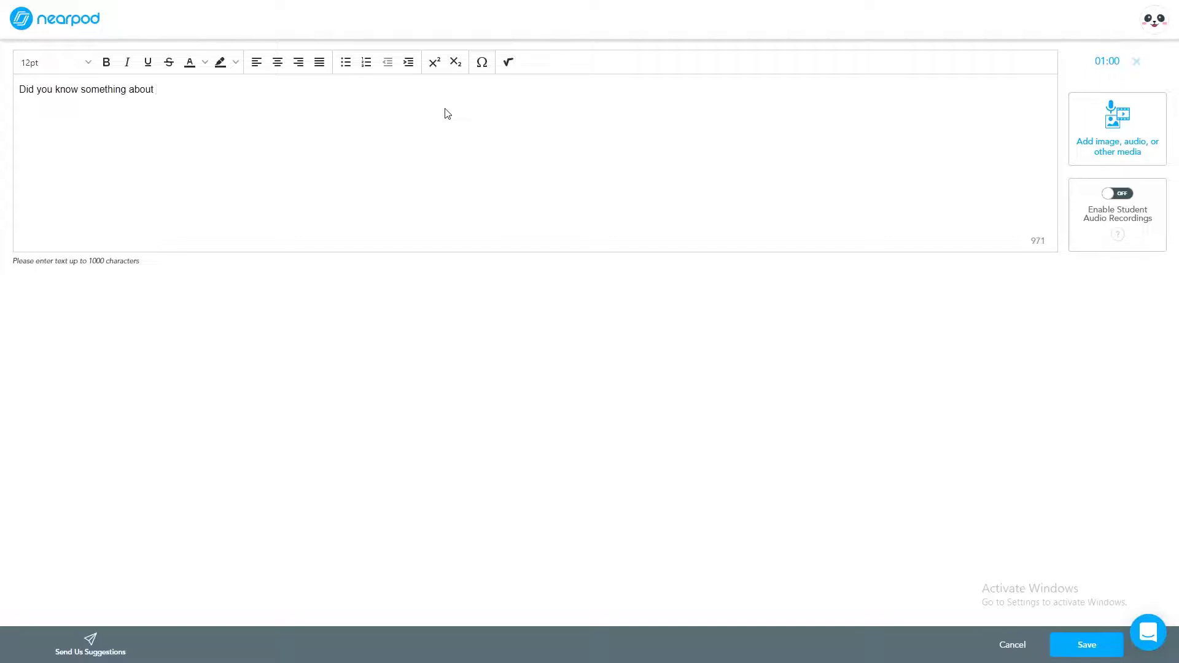
type("chemistry?")
left_click(1108, 147)
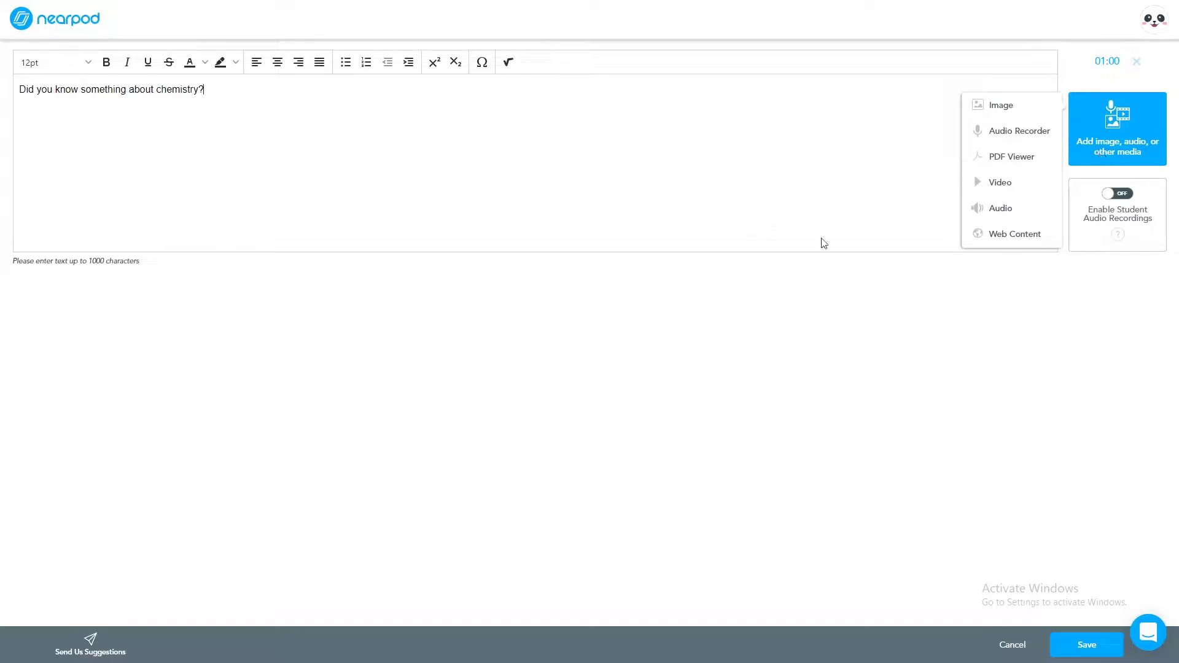
left_click(1085, 646)
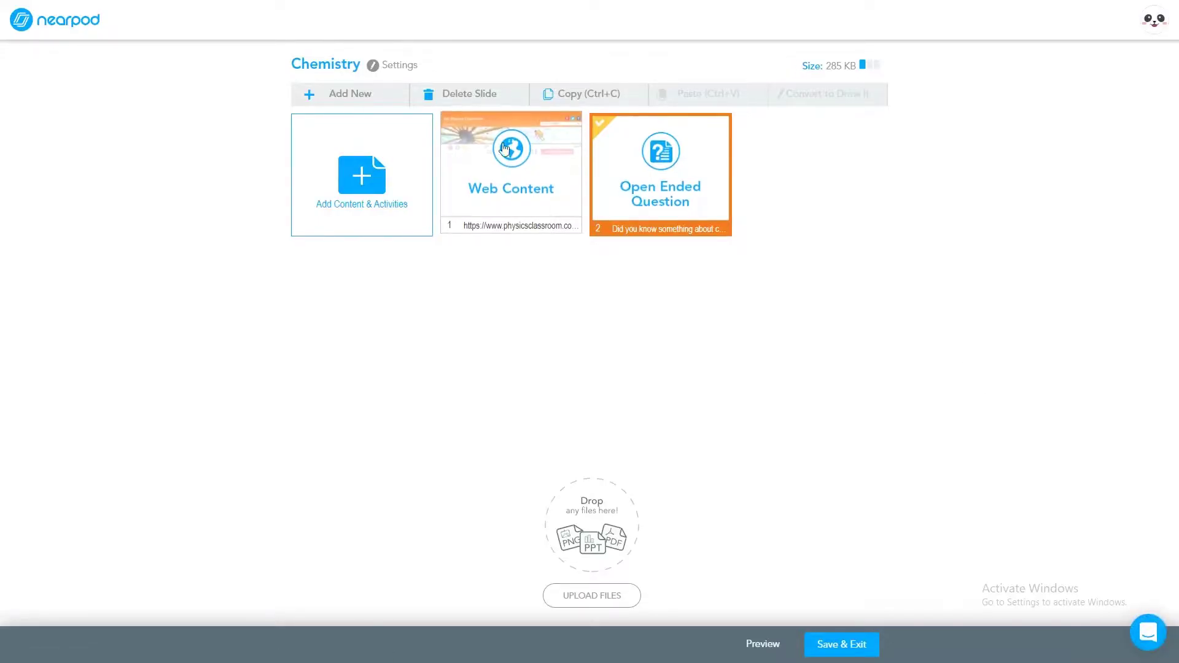
Step: Add a Draw It activity slide and dismiss the drawing background tip
left_click(353, 102)
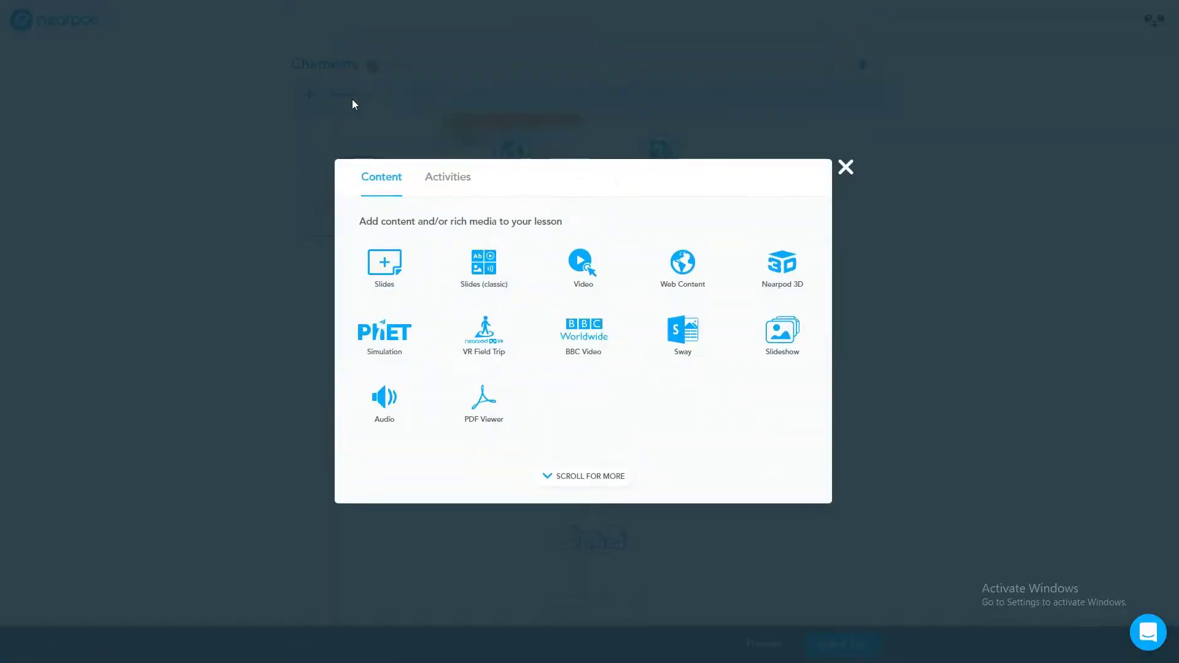
left_click(463, 181)
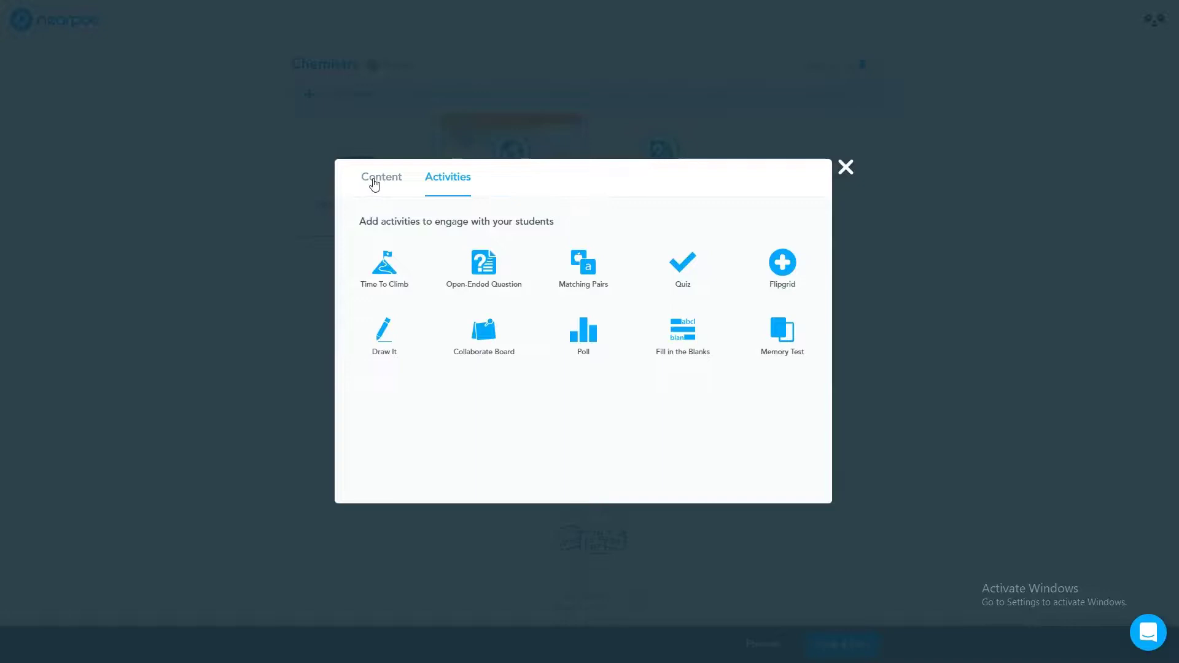
left_click(380, 339)
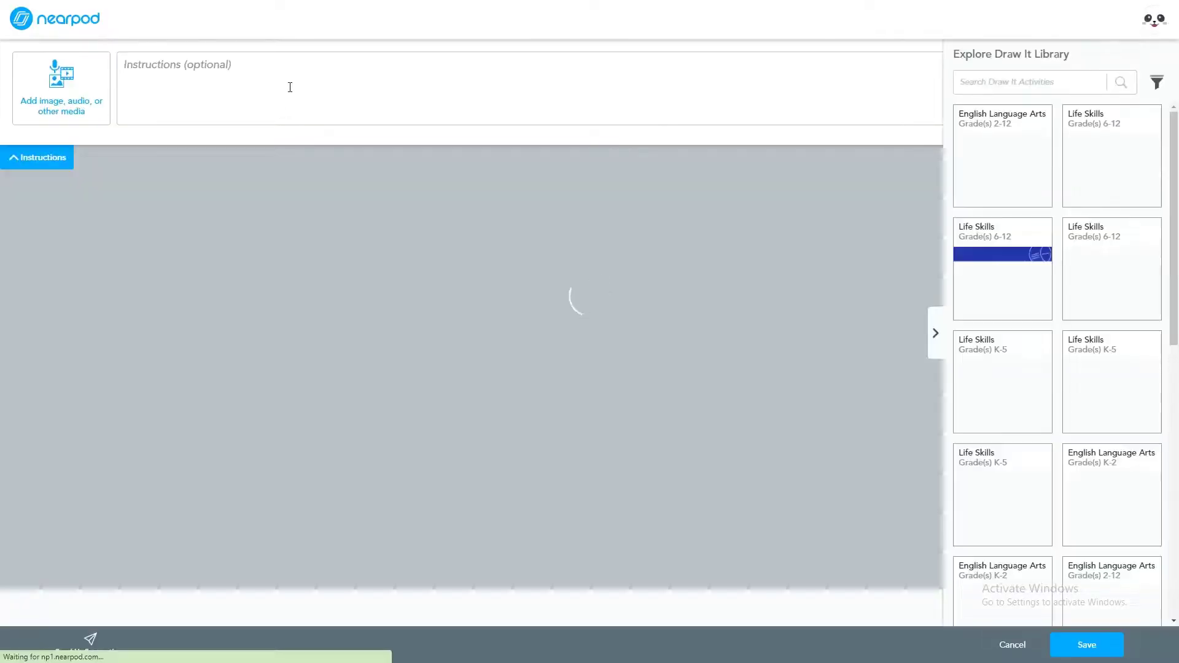
left_click(290, 85)
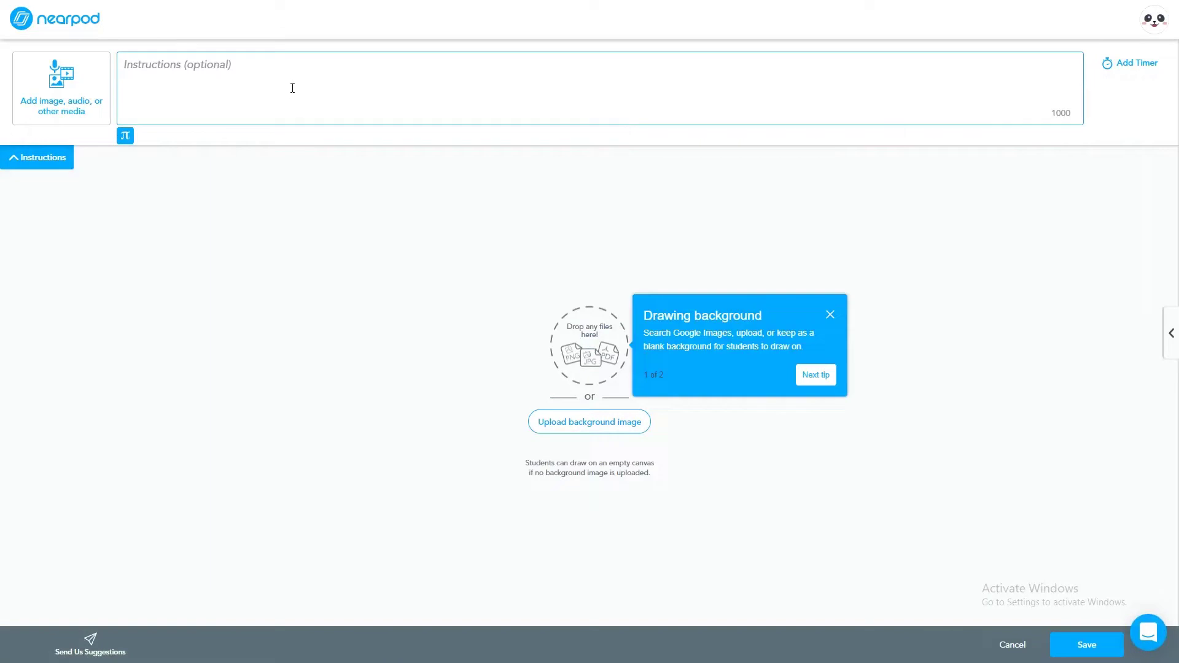
left_click(828, 315)
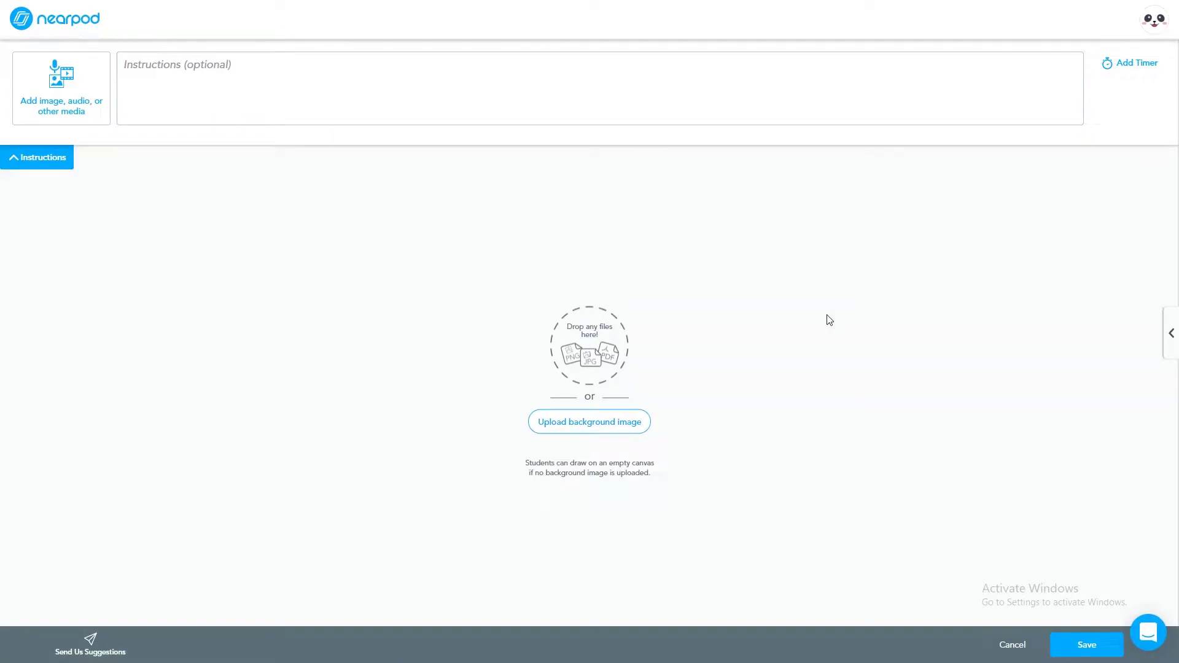
Step: Enter the instruction 'Upload your all evidence here' and leave the activity without a timer
left_click(310, 81)
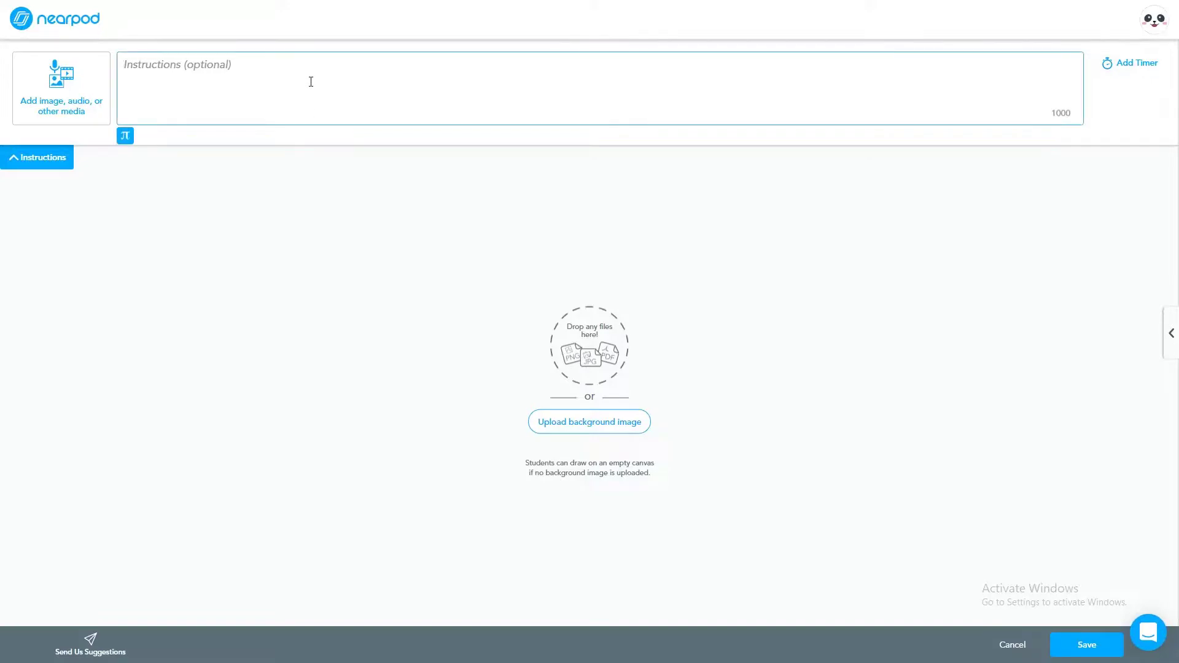
type("Upload your all evidence ")
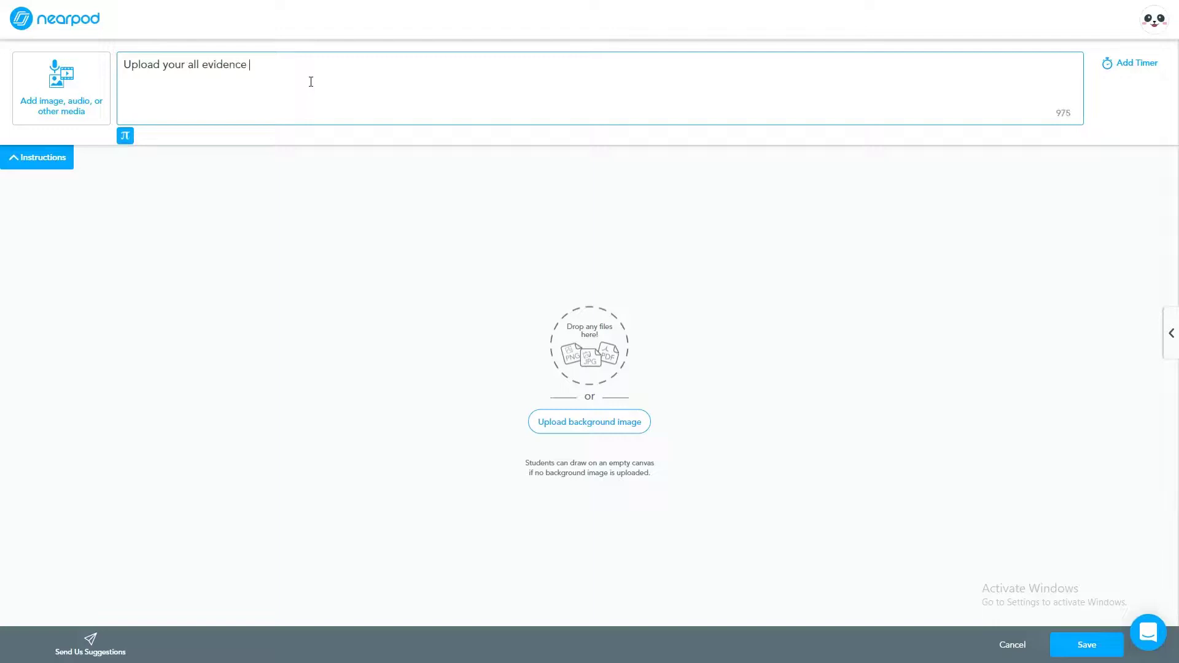
type("here")
left_click(1152, 70)
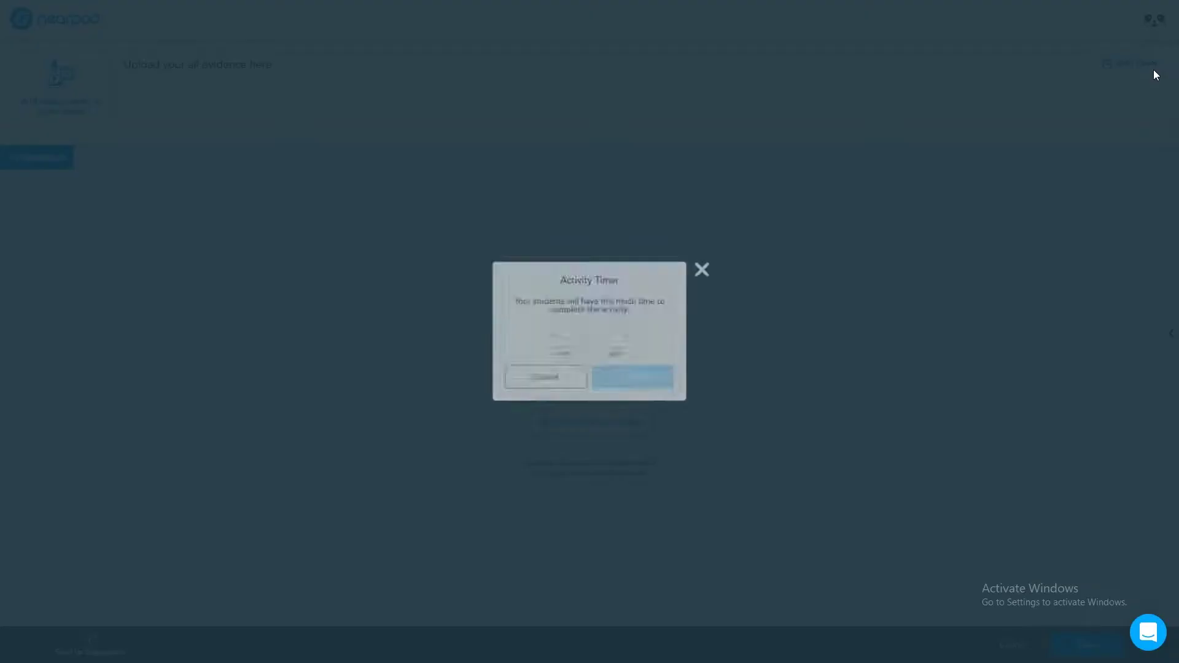
left_click(567, 388)
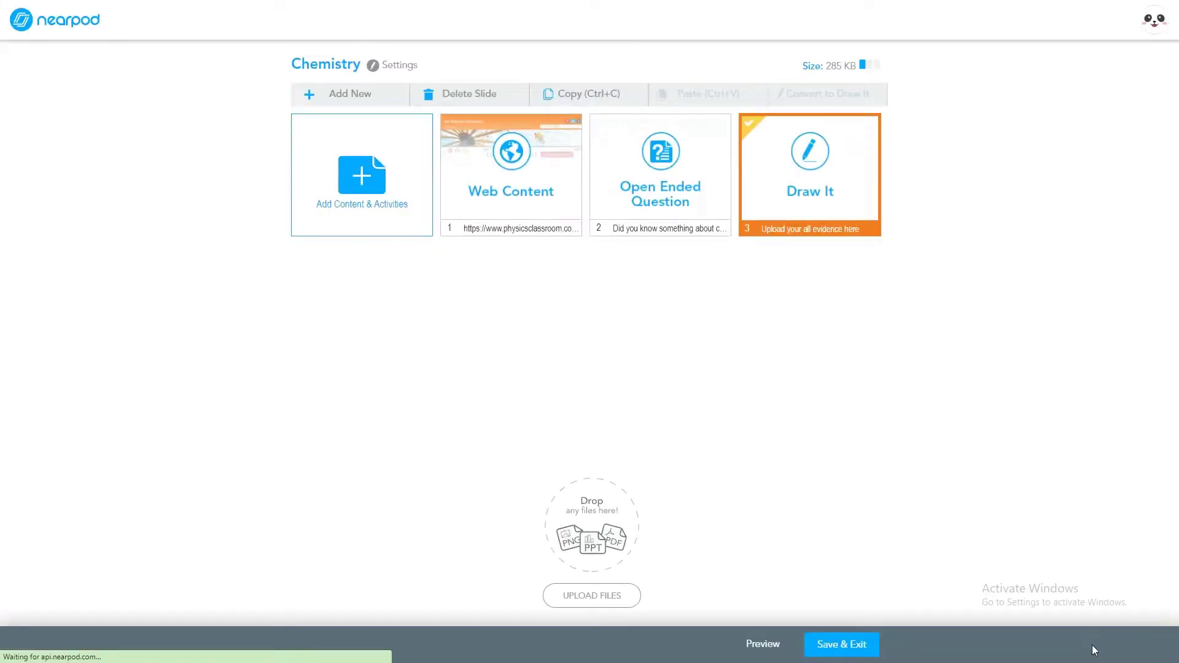
Step: Preview the Chemistry lesson as a student through the web content, open-ended question and Draw It slides
left_click(758, 652)
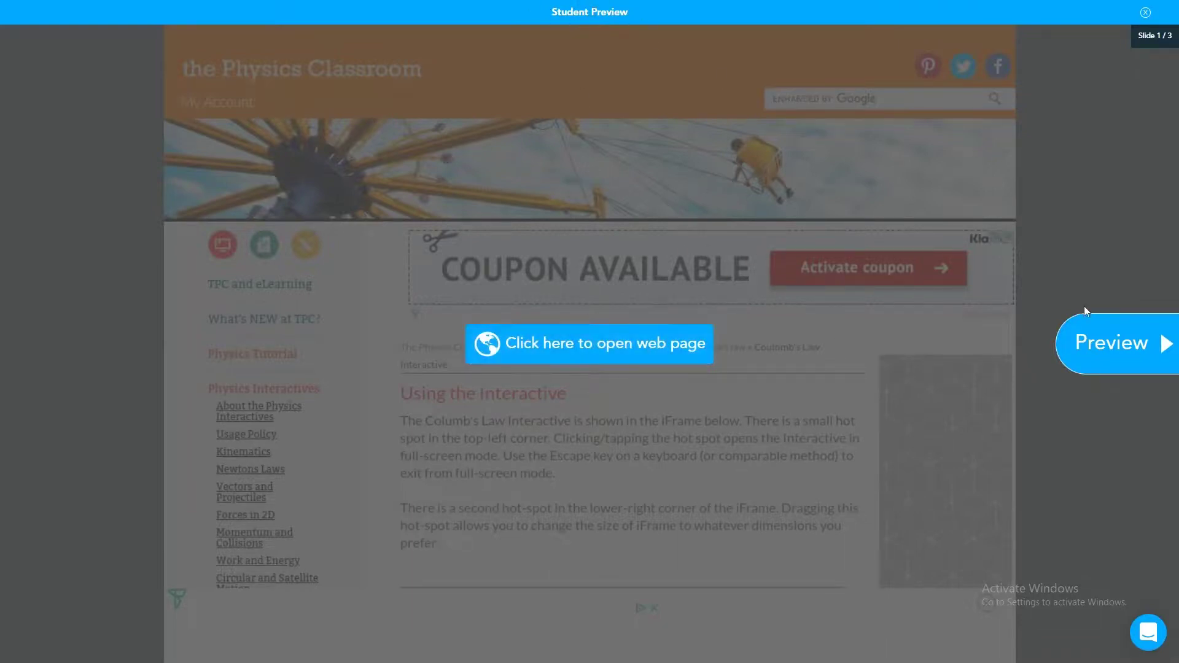
left_click(1116, 347)
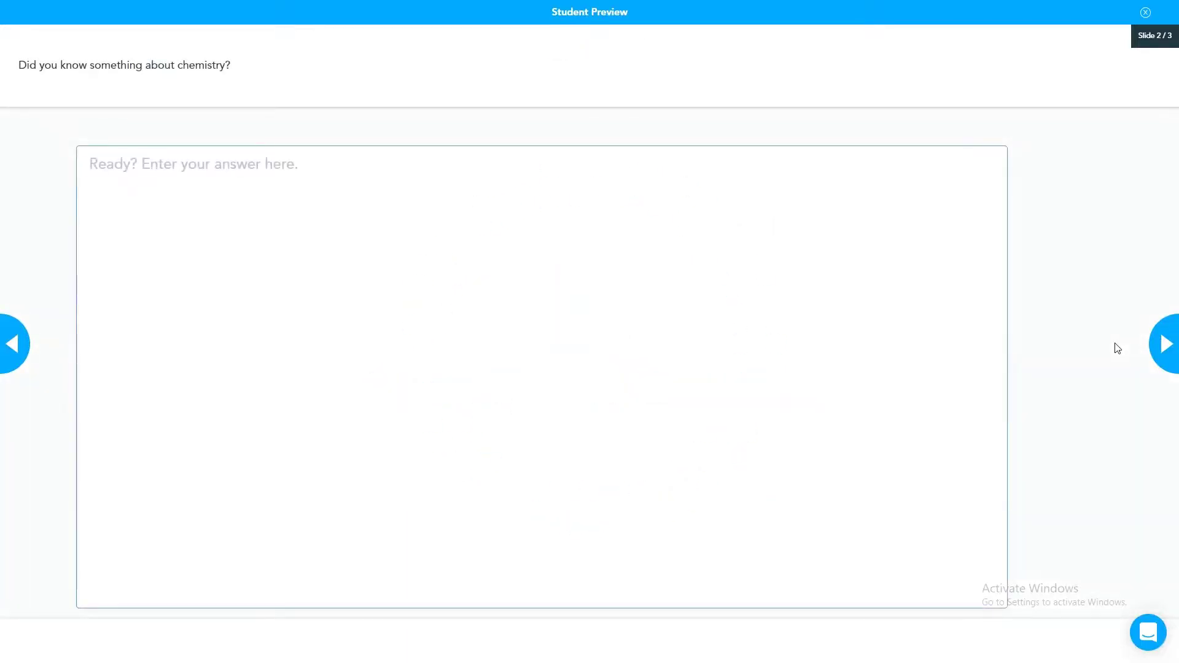
left_click(679, 250)
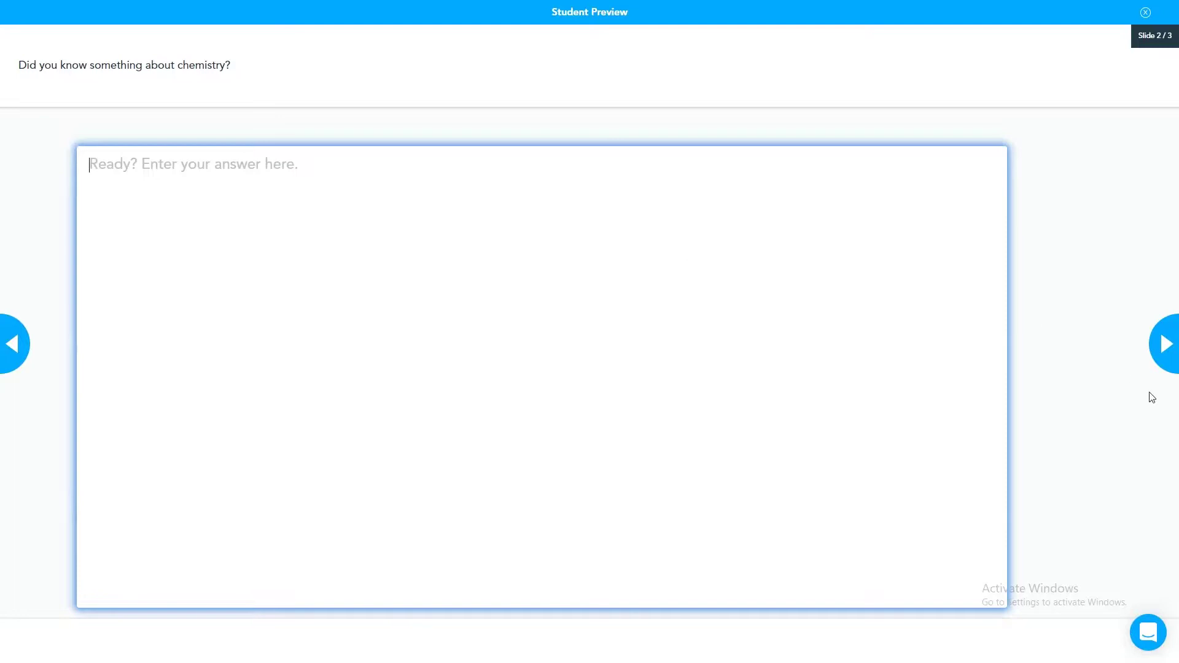
left_click(1165, 356)
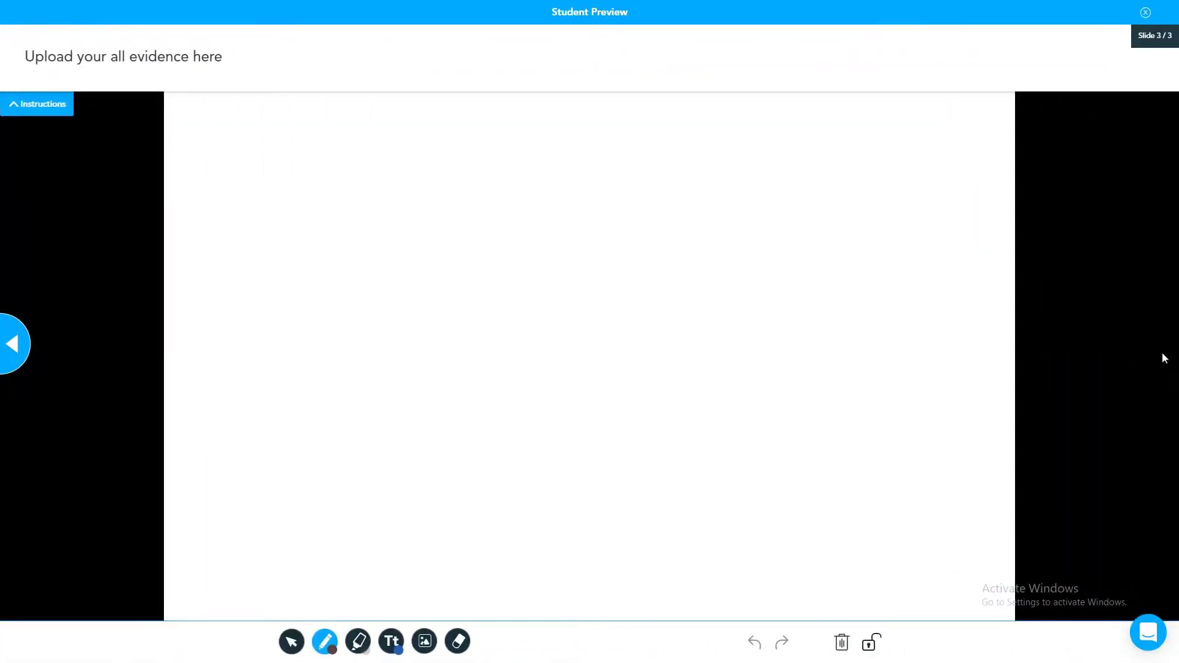
key("Escape")
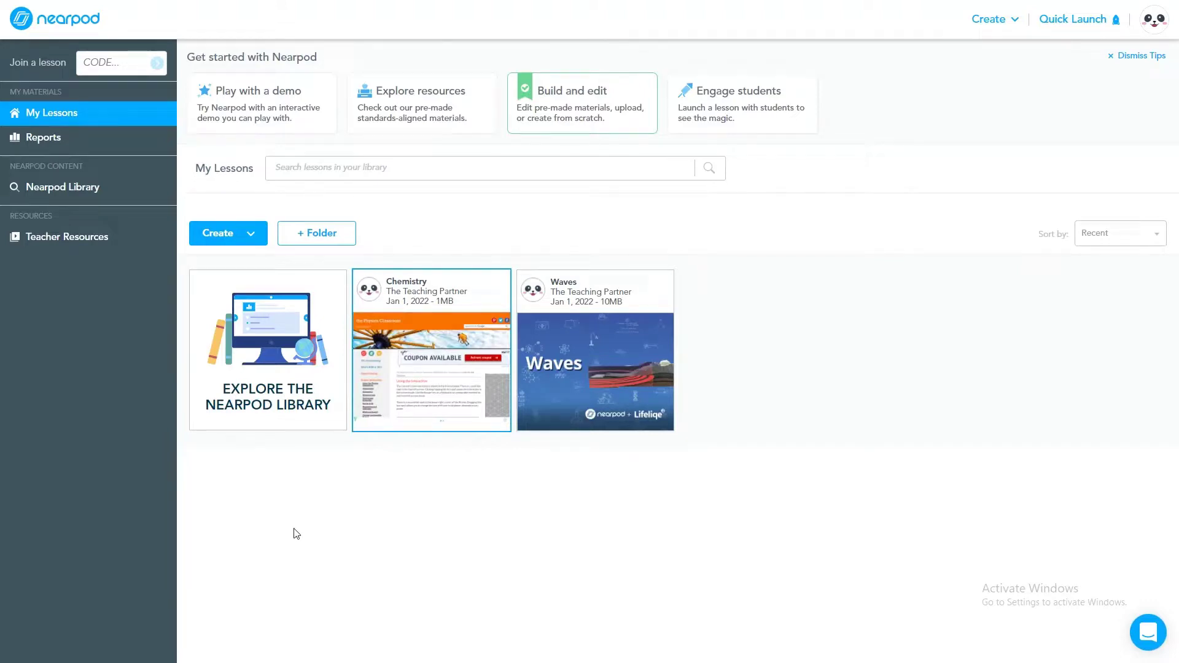
Step: Start the Chemistry lesson as a live session, dismiss the join code, and advance one slide
mouse_move(467, 411)
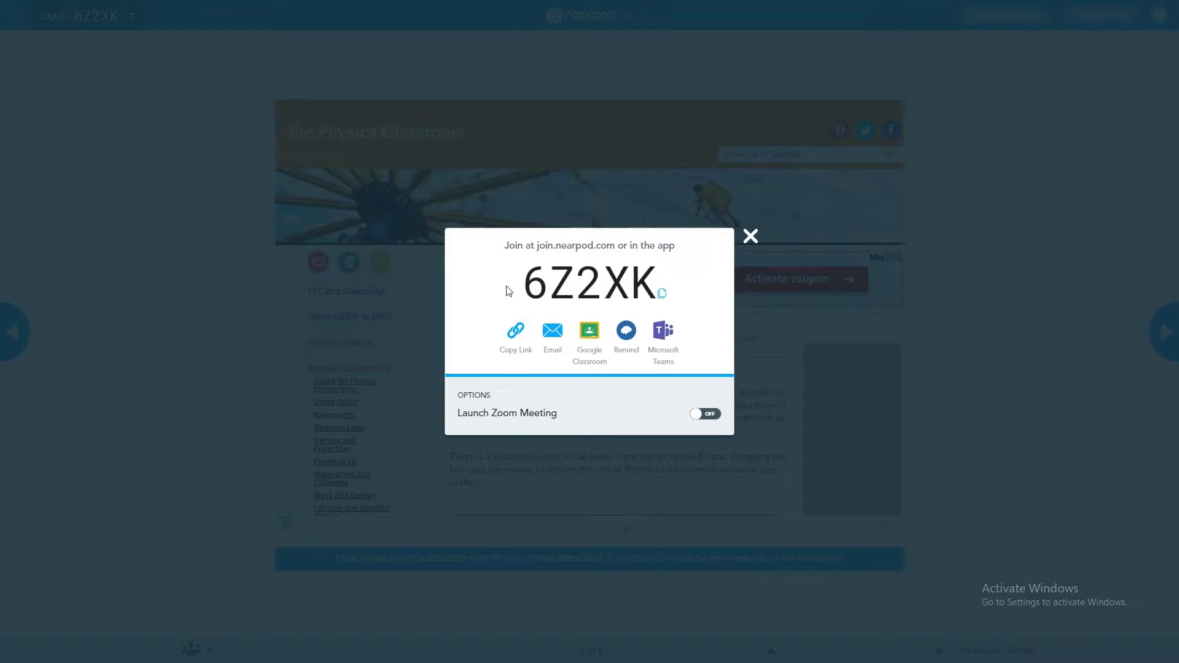
left_click(751, 237)
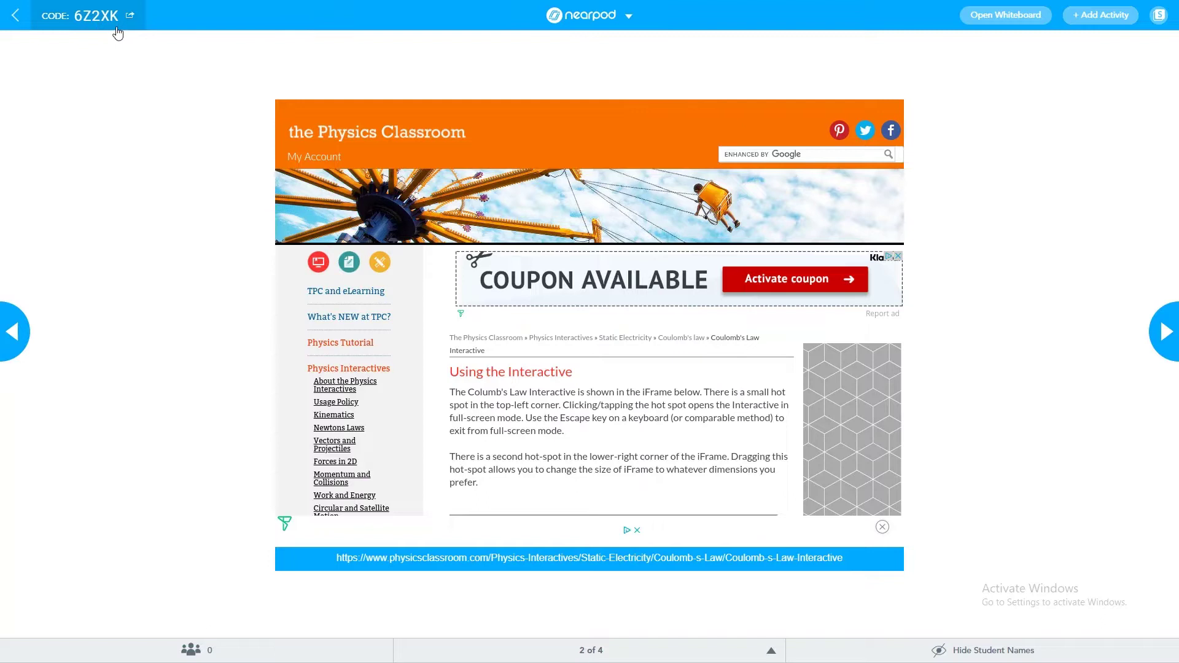
left_click(1166, 335)
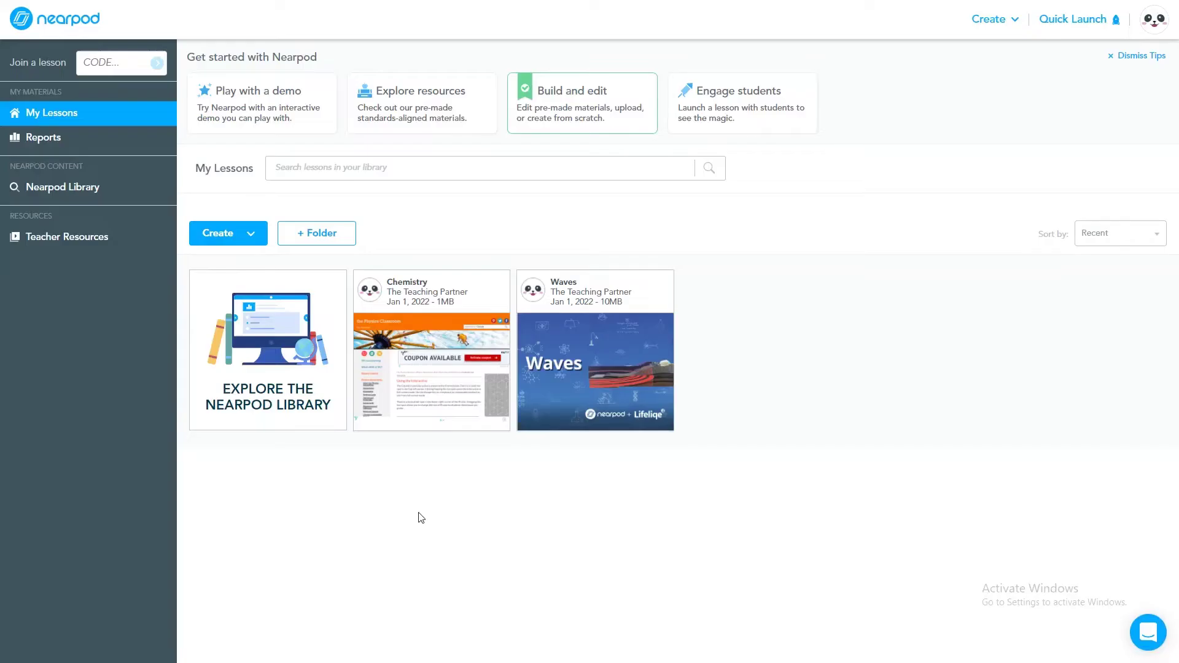
Step: Assign the Chemistry lesson as a student-paced session and dismiss its session code dialog
mouse_move(522, 346)
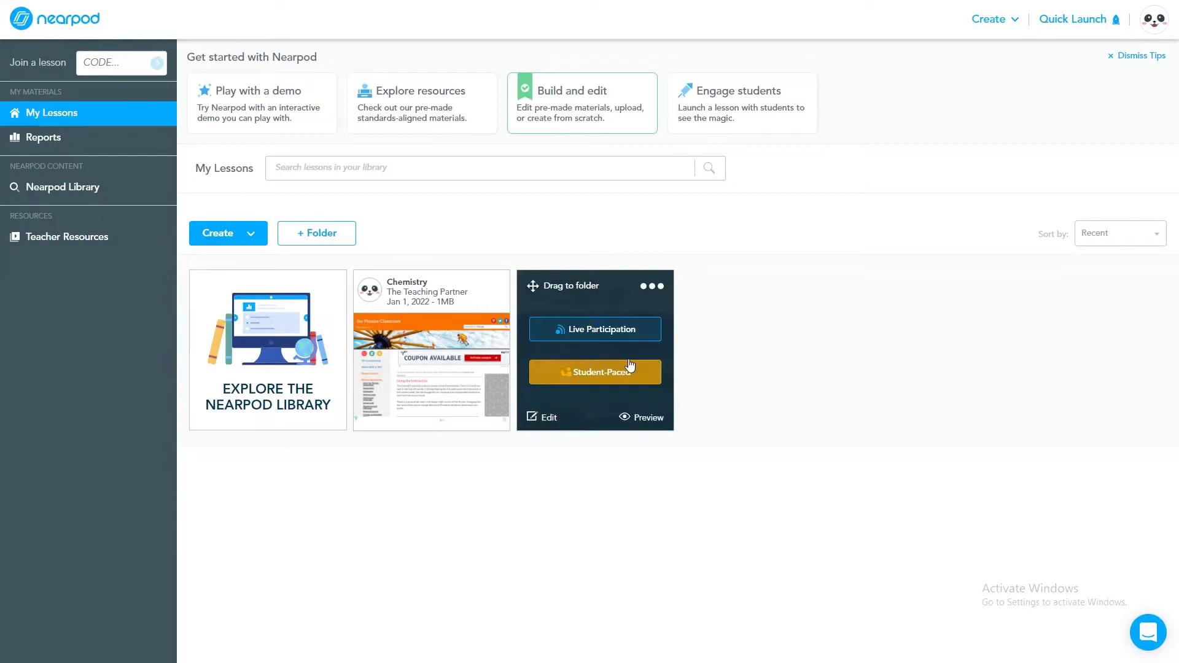
mouse_move(474, 374)
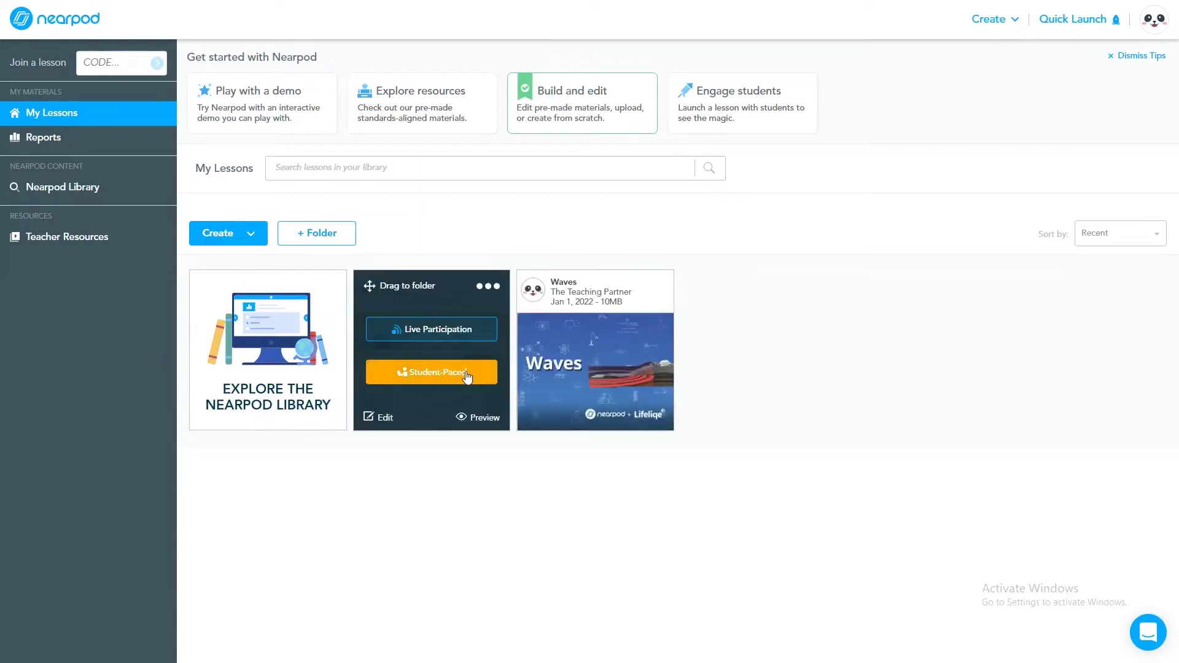
left_click(448, 373)
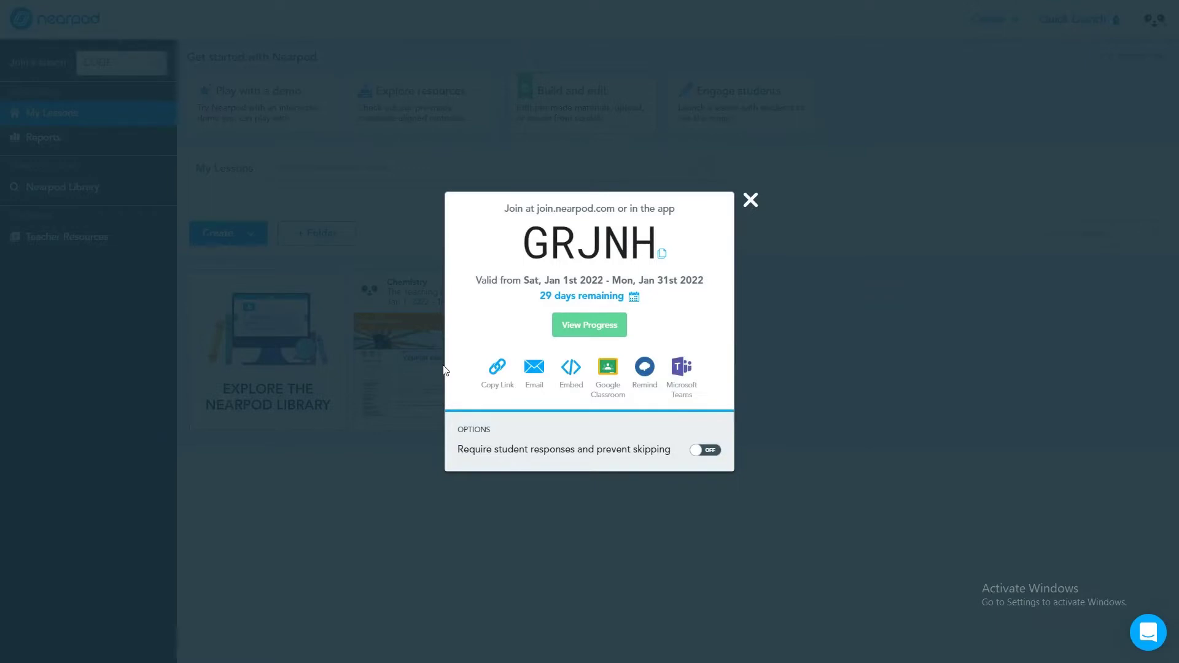
left_click(443, 366)
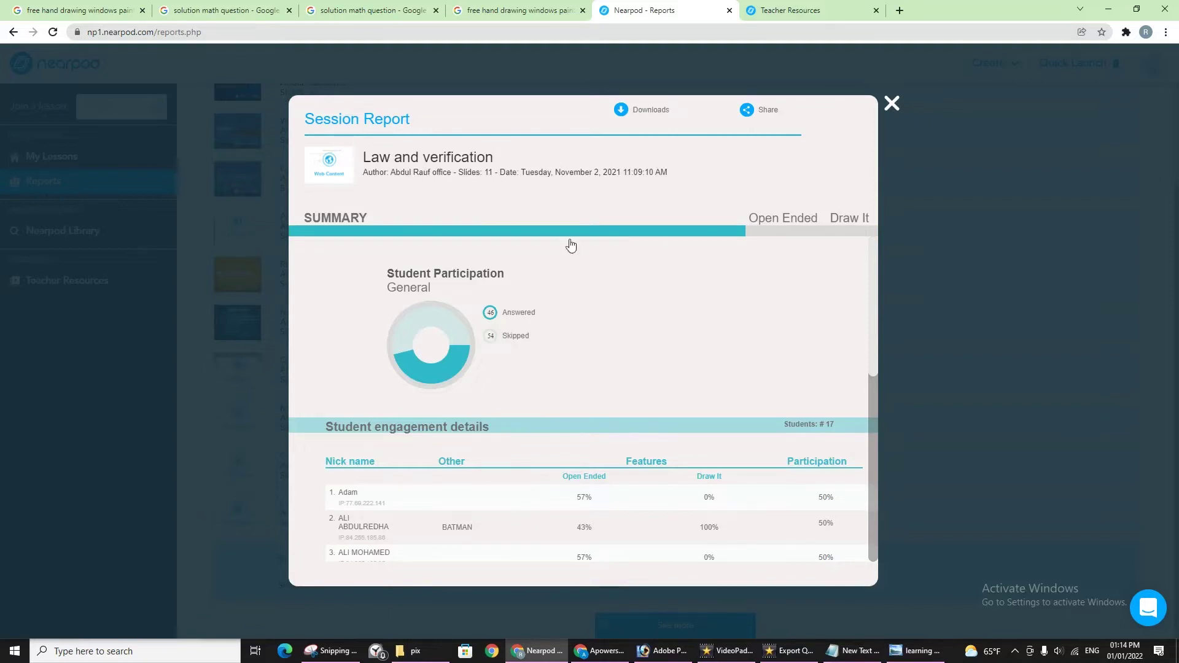
Step: Review the Law and verification report's per-student engagement details, then check its download options without downloading
scroll(570, 246, "down", 7)
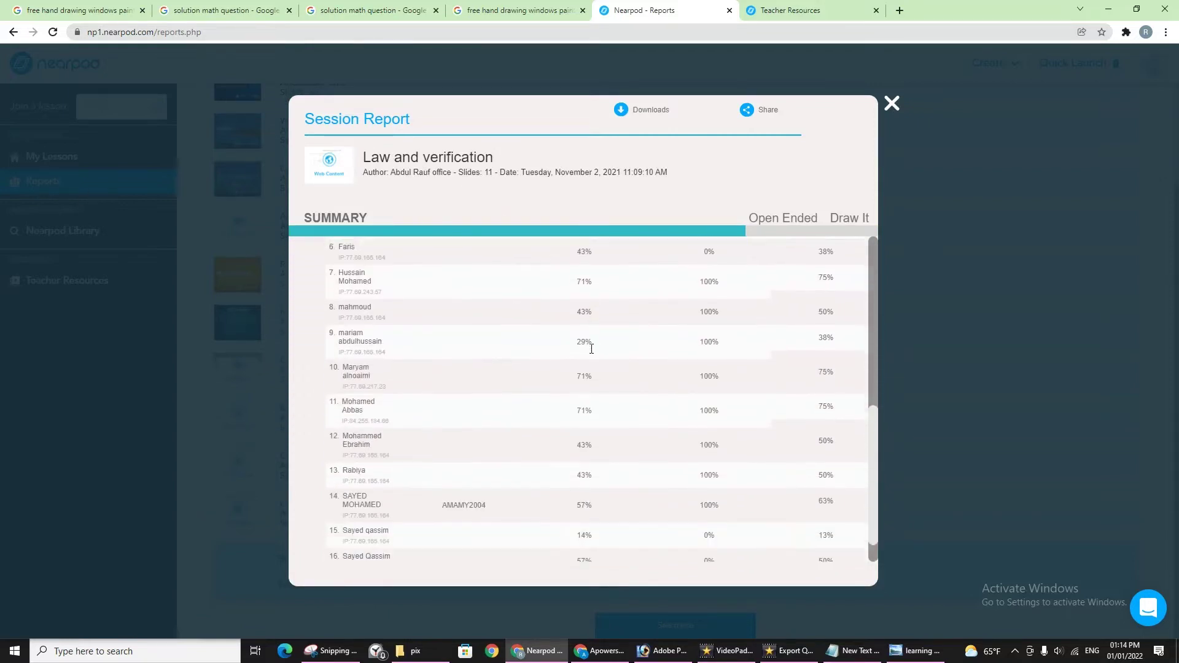
scroll(591, 348, "up", 4)
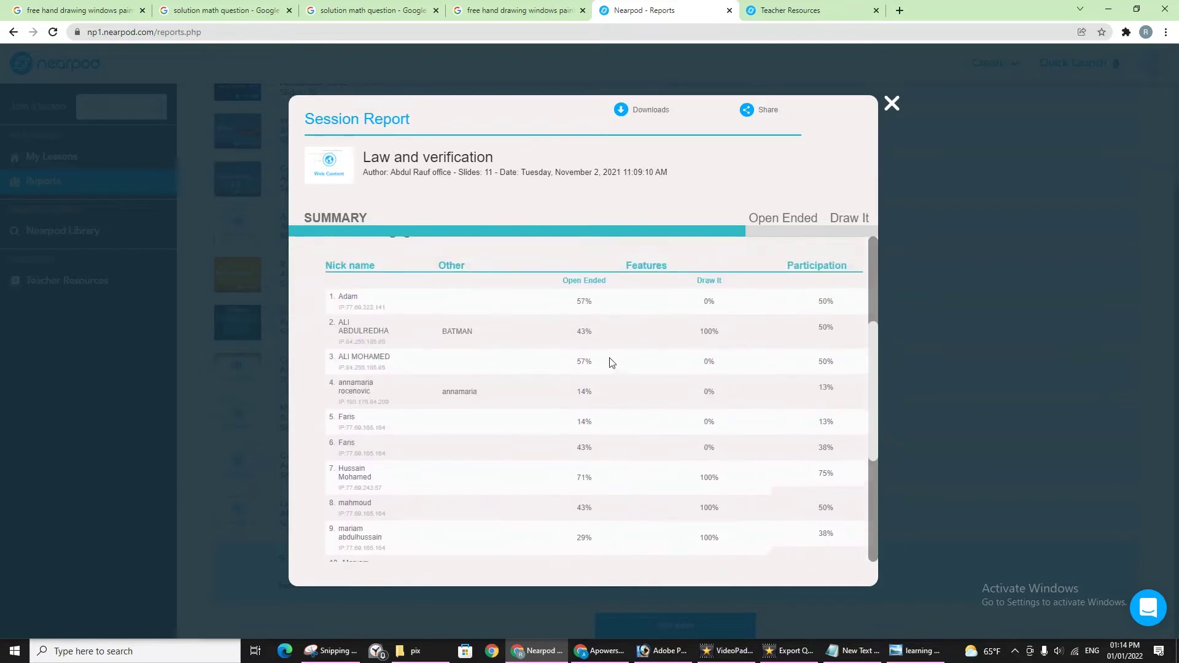
scroll(611, 363, "up", 2)
scroll(823, 422, "down", 1)
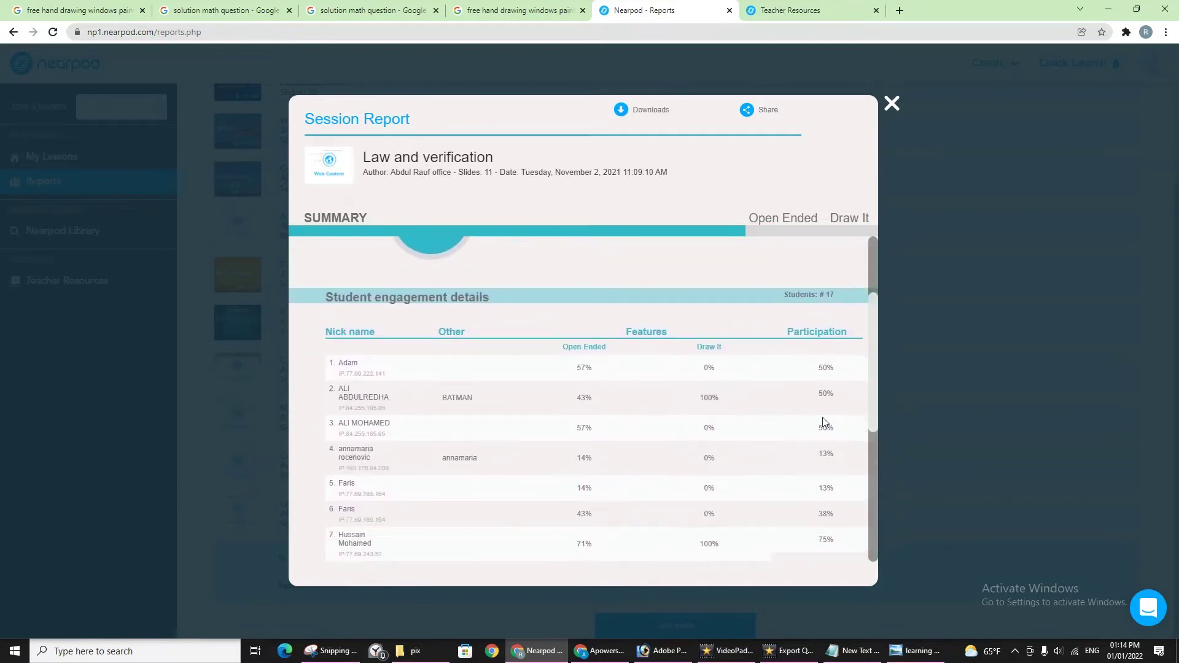
scroll(826, 424, "down", 5)
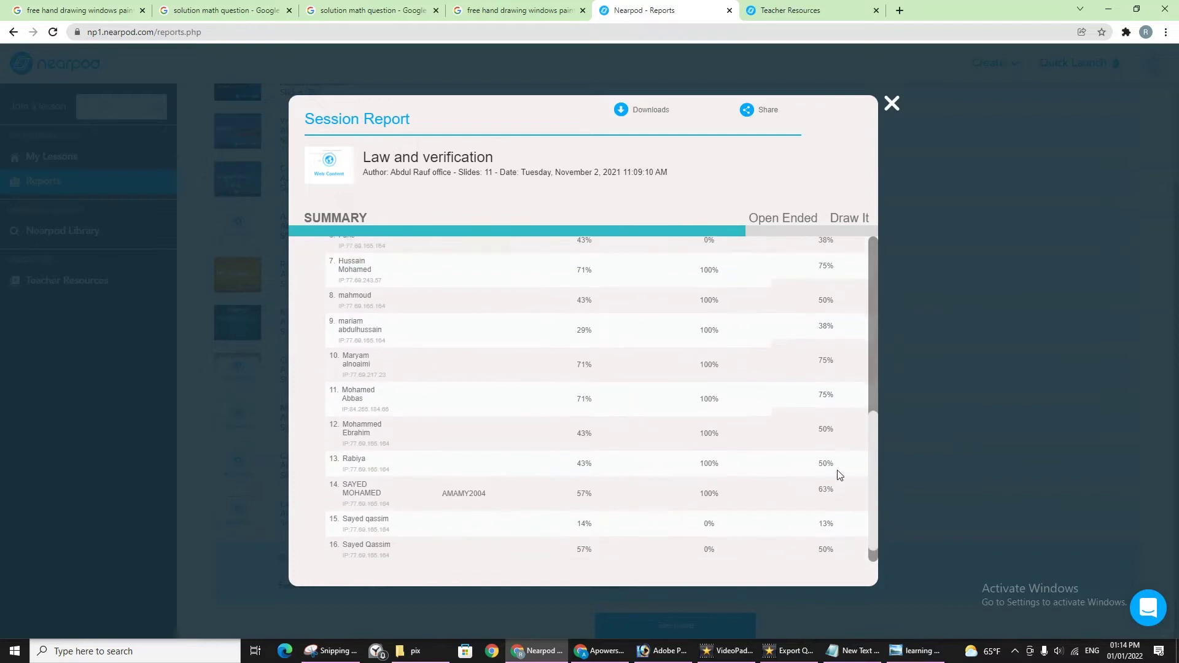
scroll(839, 475, "up", 6)
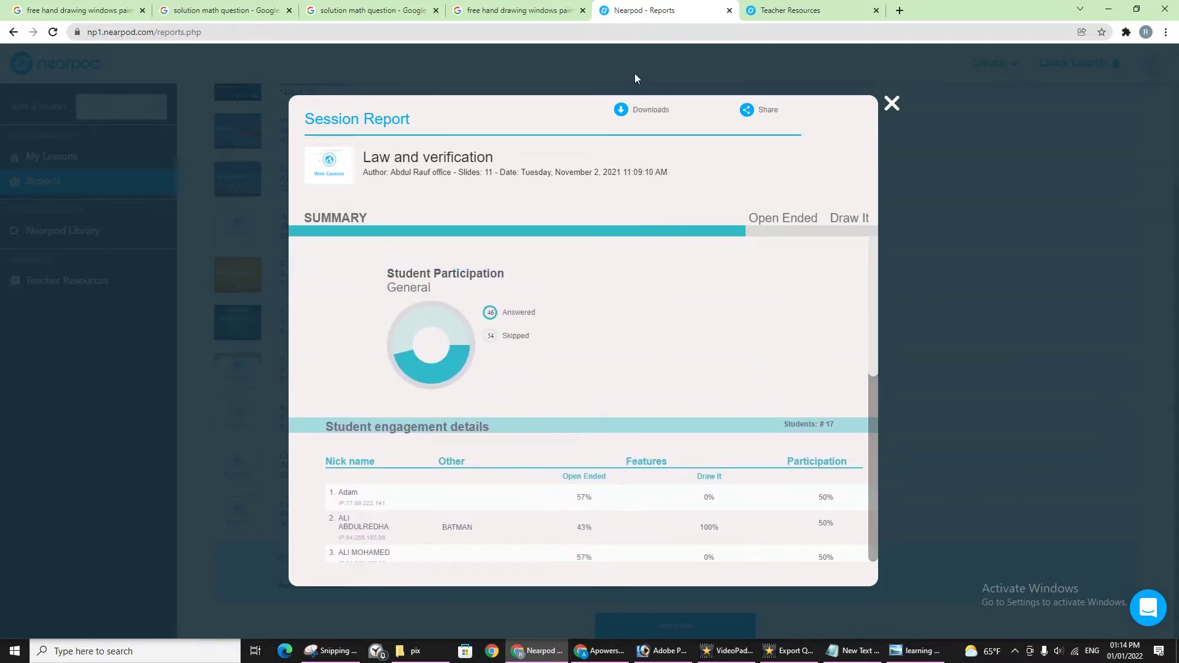
left_click(636, 111)
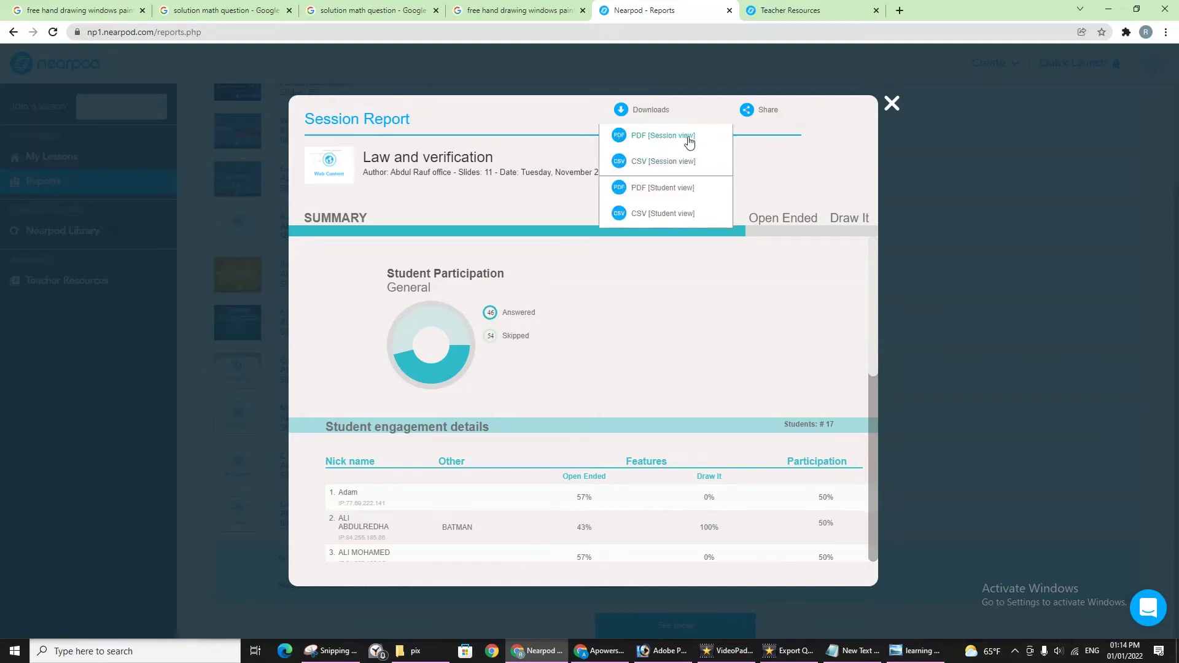
left_click(806, 279)
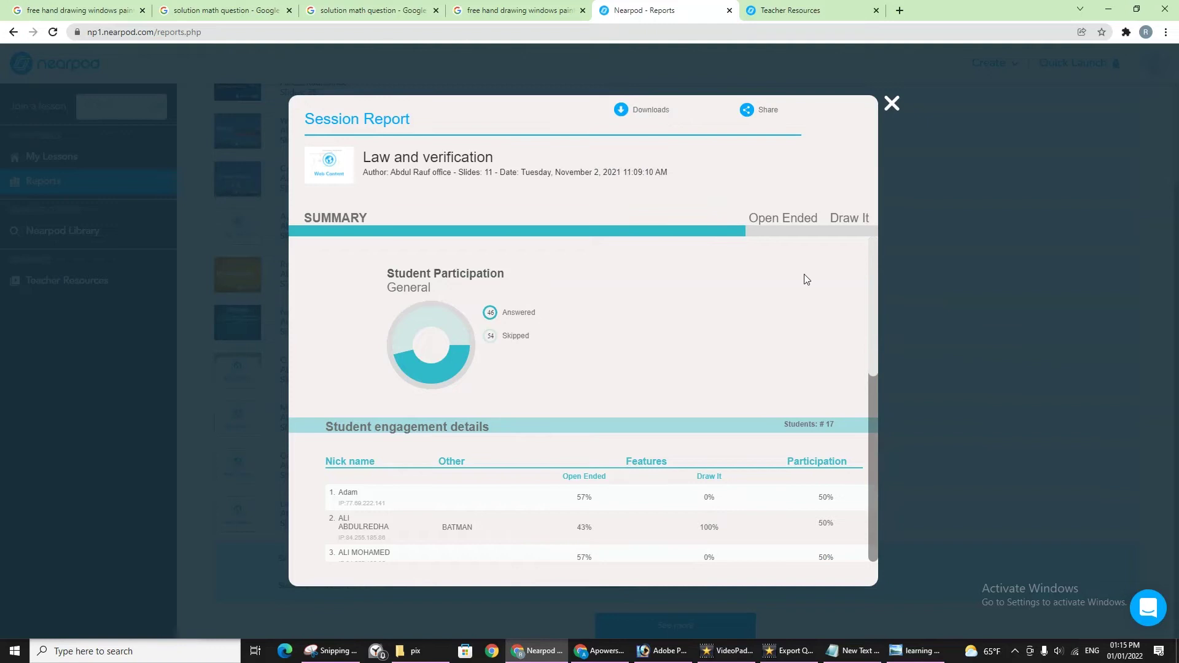